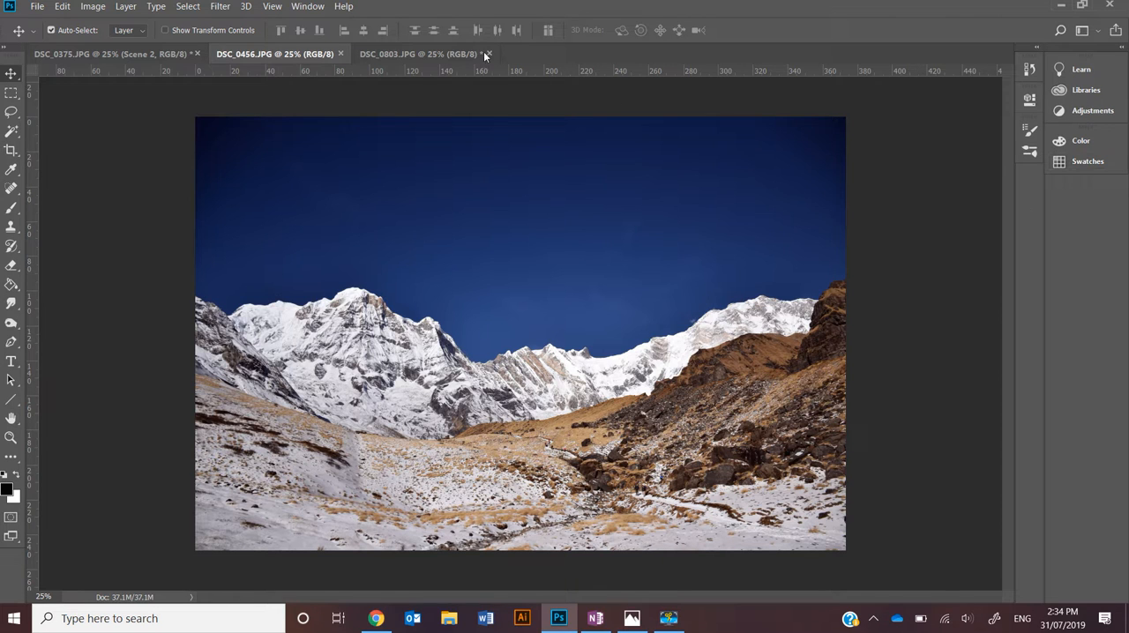
# Try docking the Layers panel beneath Swatches, then float it over the canvas again and close it
pyautogui.click(308, 7)
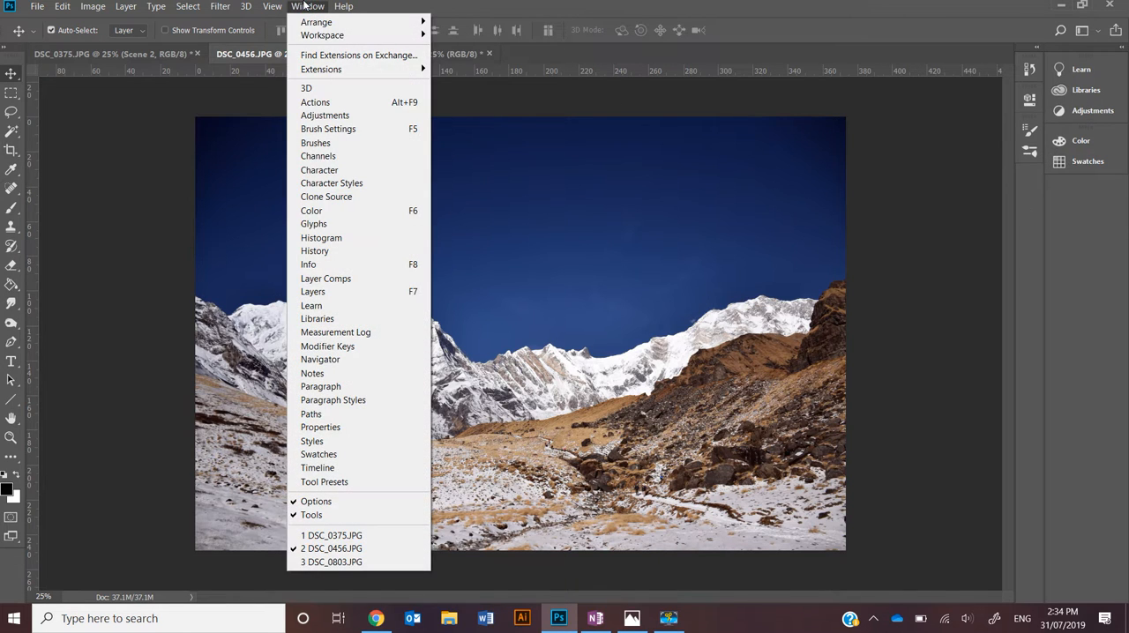
pyautogui.click(314, 299)
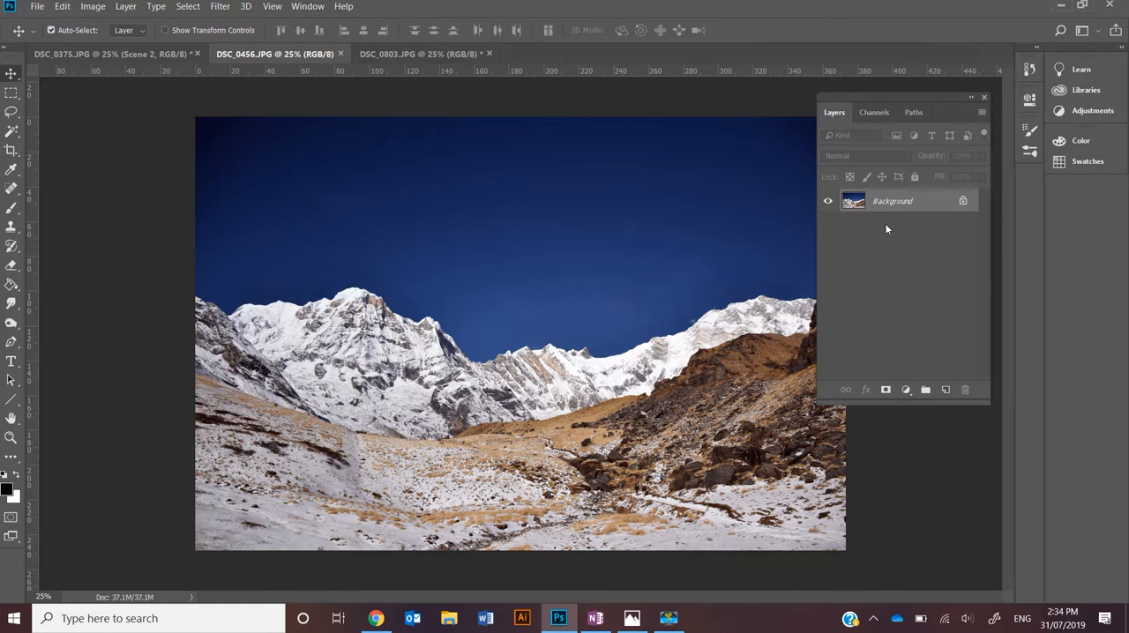
pyautogui.moveTo(936, 102); pyautogui.dragTo(1070, 190)
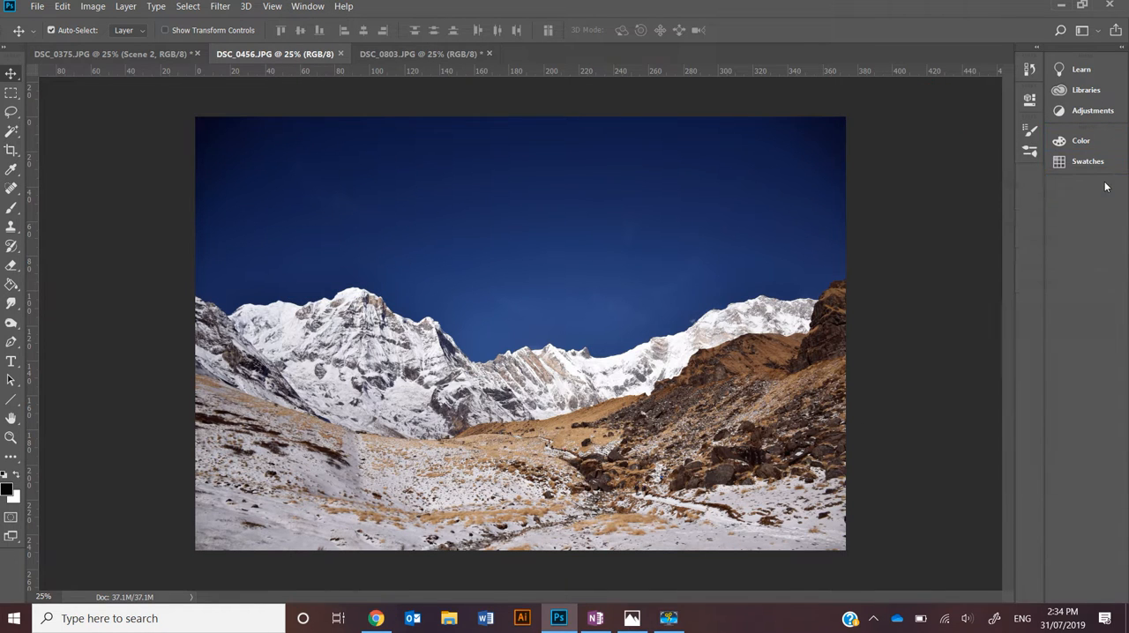
pyautogui.click(1069, 190)
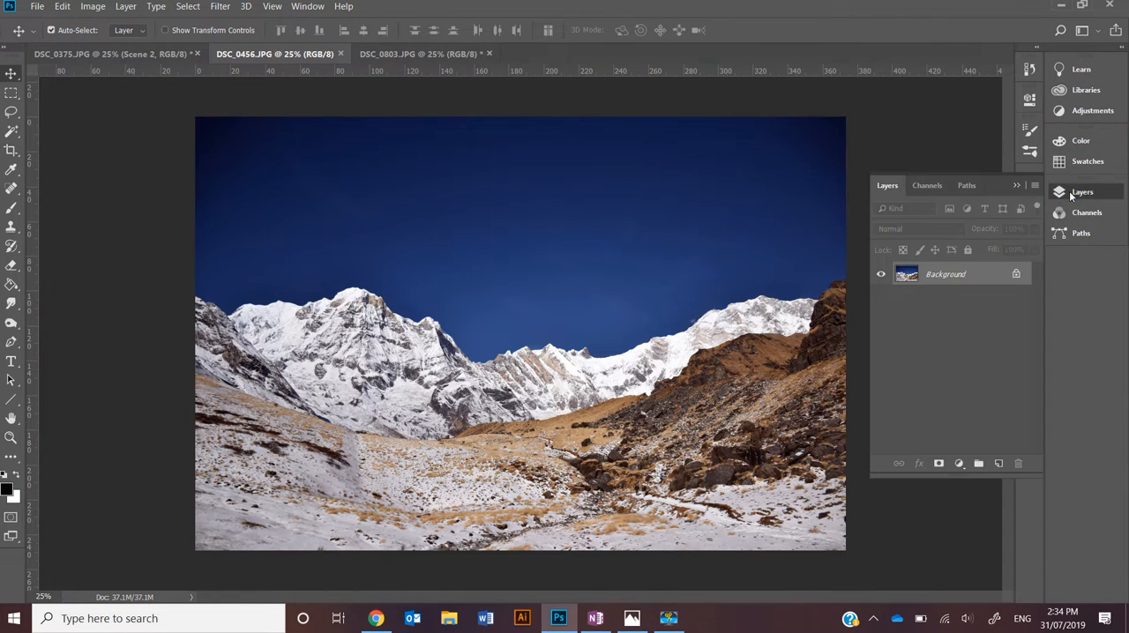
pyautogui.moveTo(1005, 190); pyautogui.dragTo(908, 109)
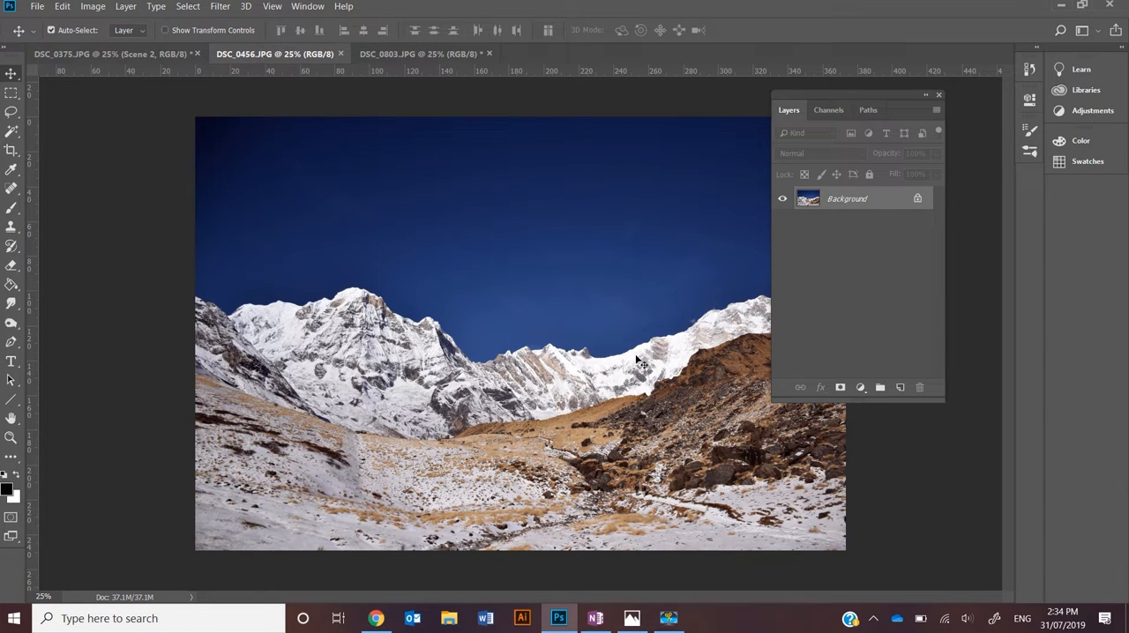
pyautogui.click(939, 95)
# Switch to the DSC_0375.JPG document and show its Layers panel
pyautogui.click(150, 55)
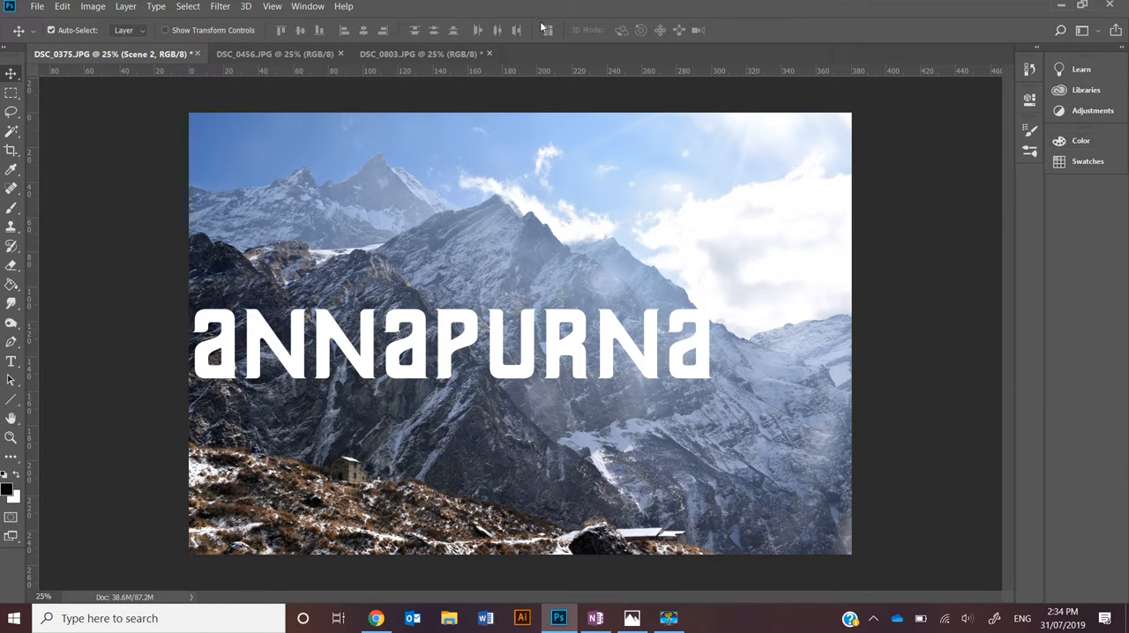
pyautogui.click(307, 7)
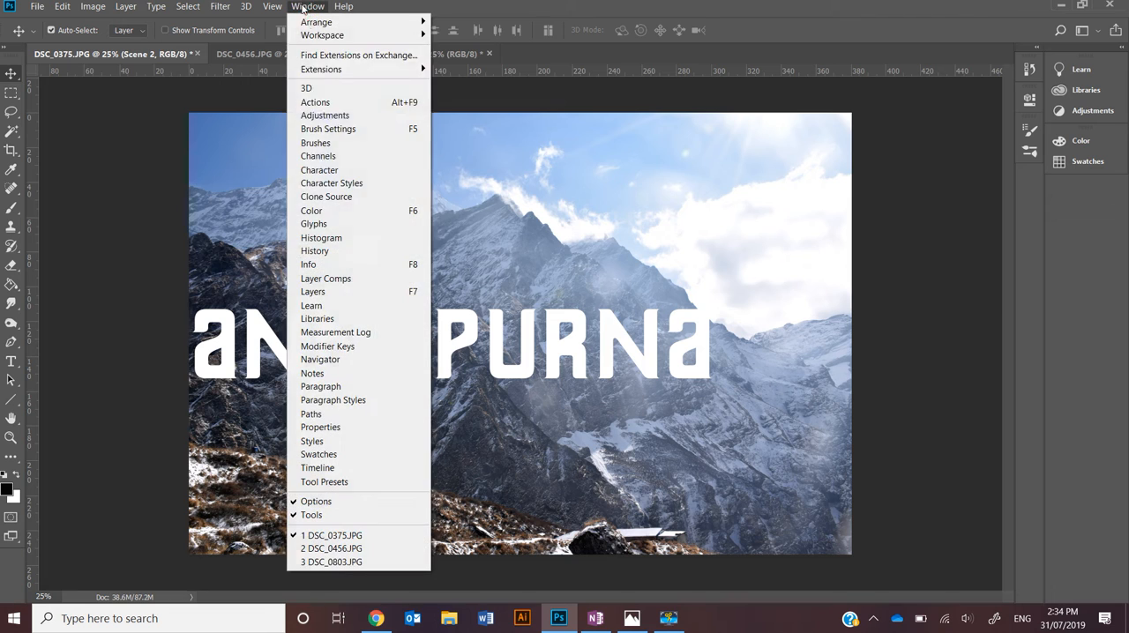
pyautogui.click(323, 293)
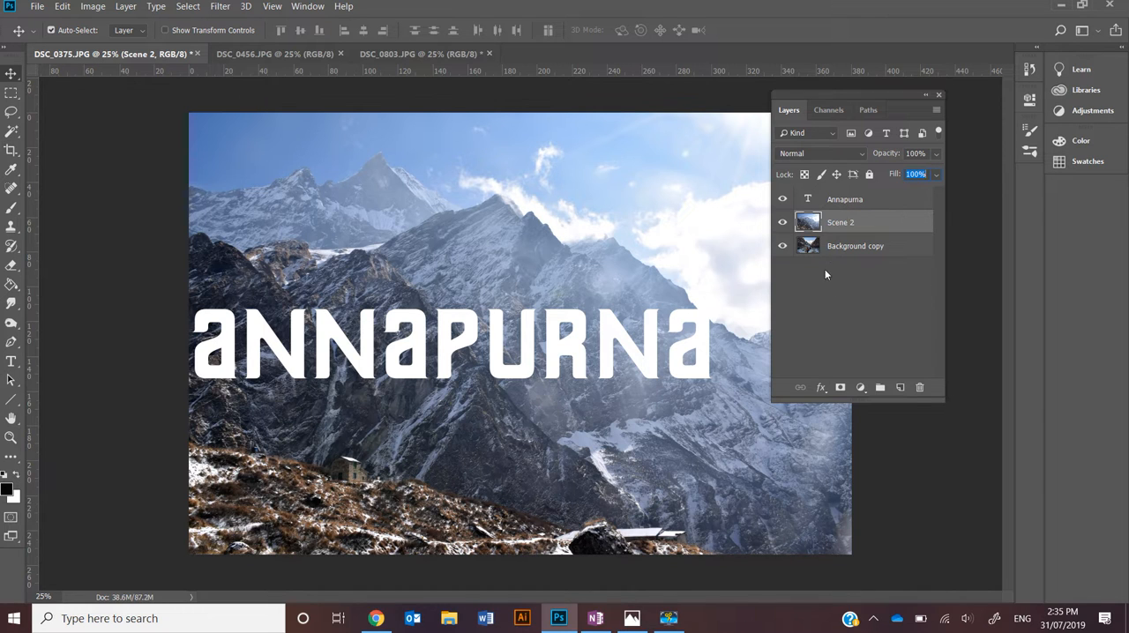
# Hide and show the Scene 2 and Annapurna layers in turn to compare what each contributes to the image
pyautogui.click(782, 223)
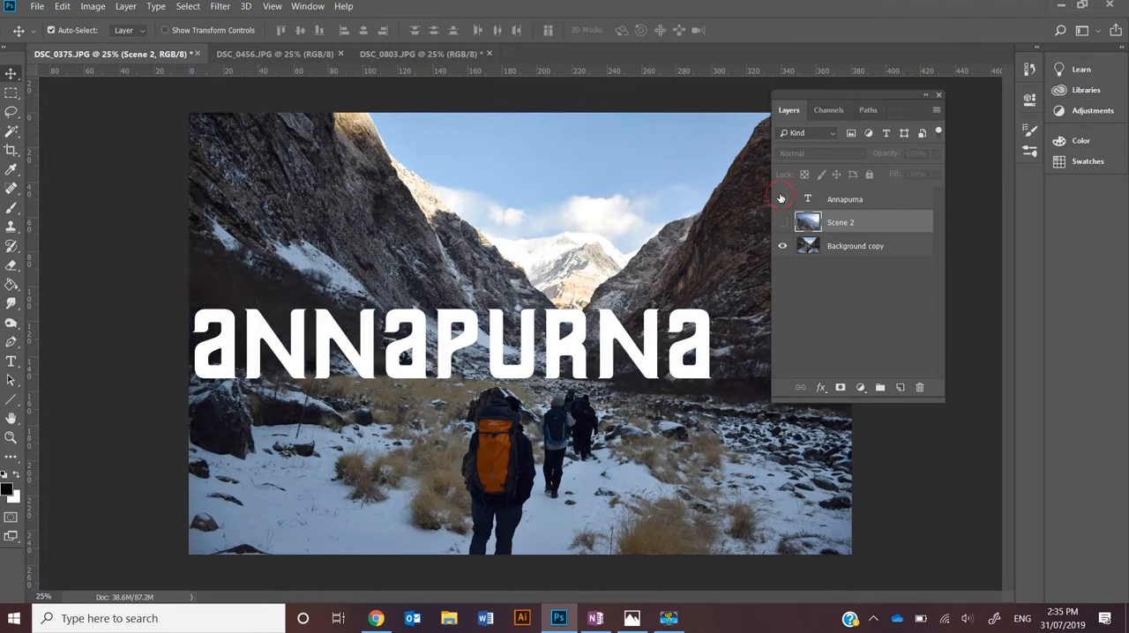
pyautogui.click(783, 199)
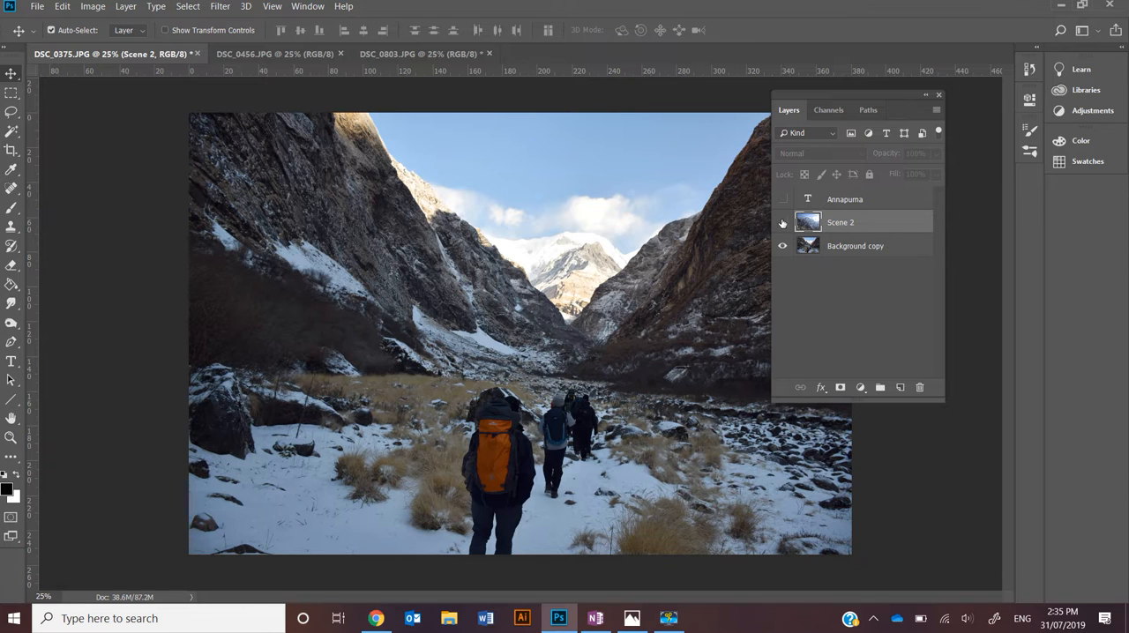
pyautogui.click(783, 223)
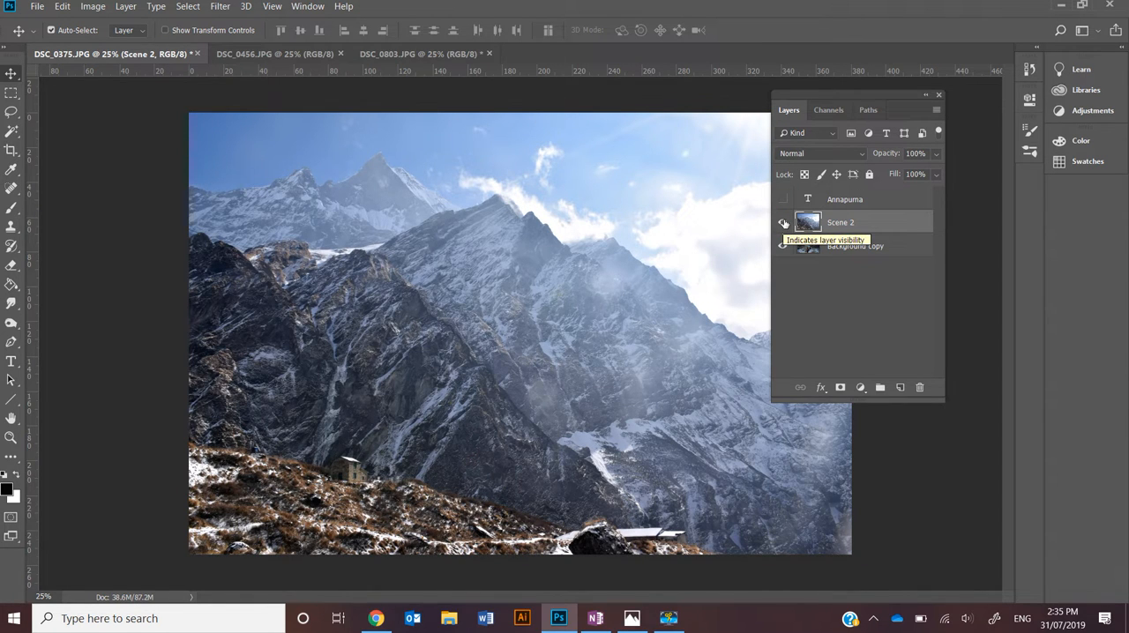
pyautogui.click(783, 200)
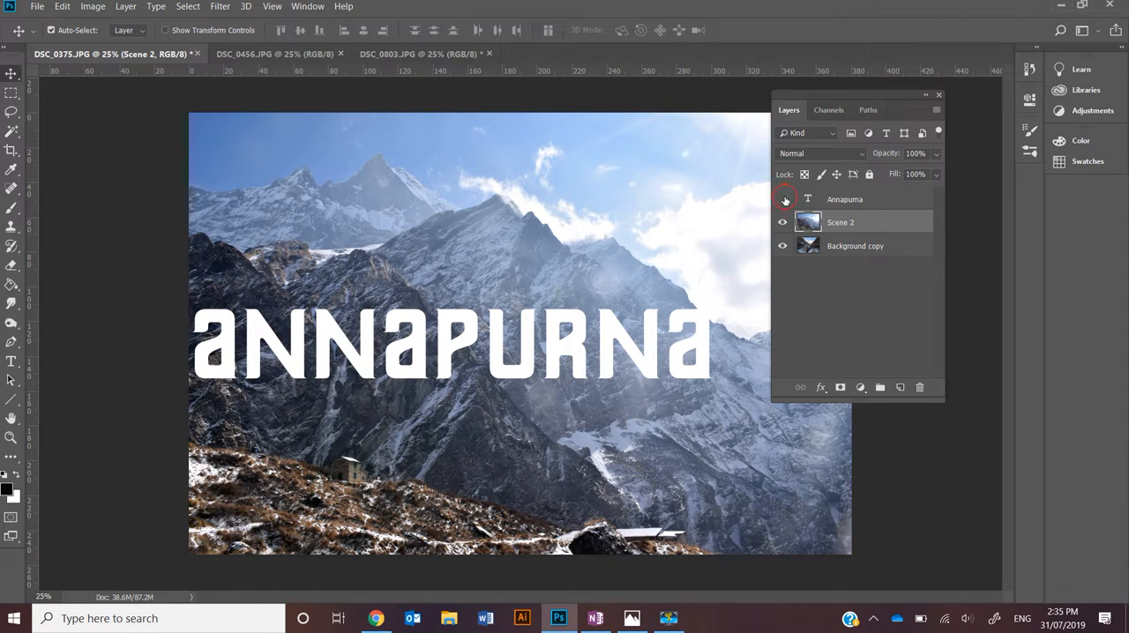
pyautogui.click(782, 199)
pyautogui.click(782, 199)
# Create a new empty layer above Background copy and rename it scene 2
pyautogui.moveTo(839, 225); pyautogui.dragTo(835, 257)
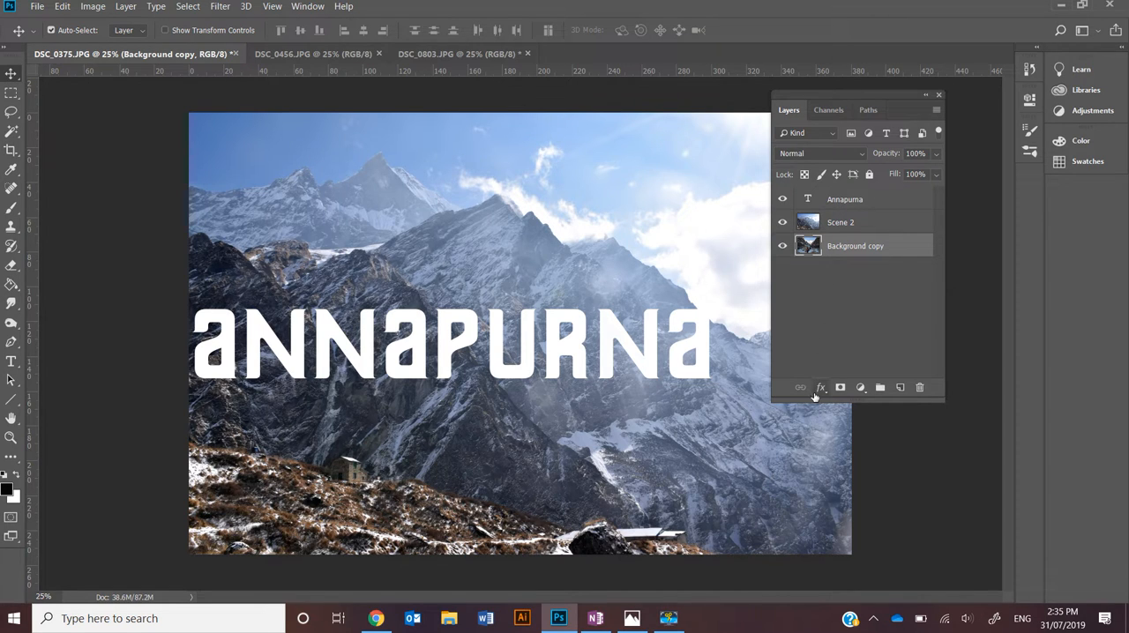
pyautogui.click(900, 388)
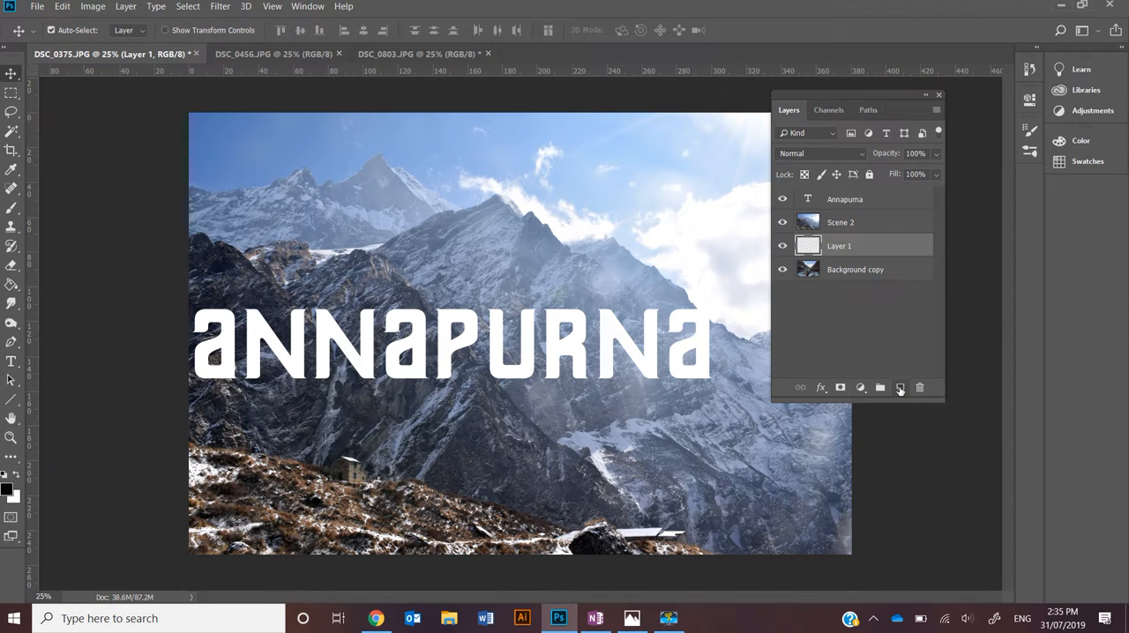
pyautogui.doubleClick(839, 246)
pyautogui.write('scene3')
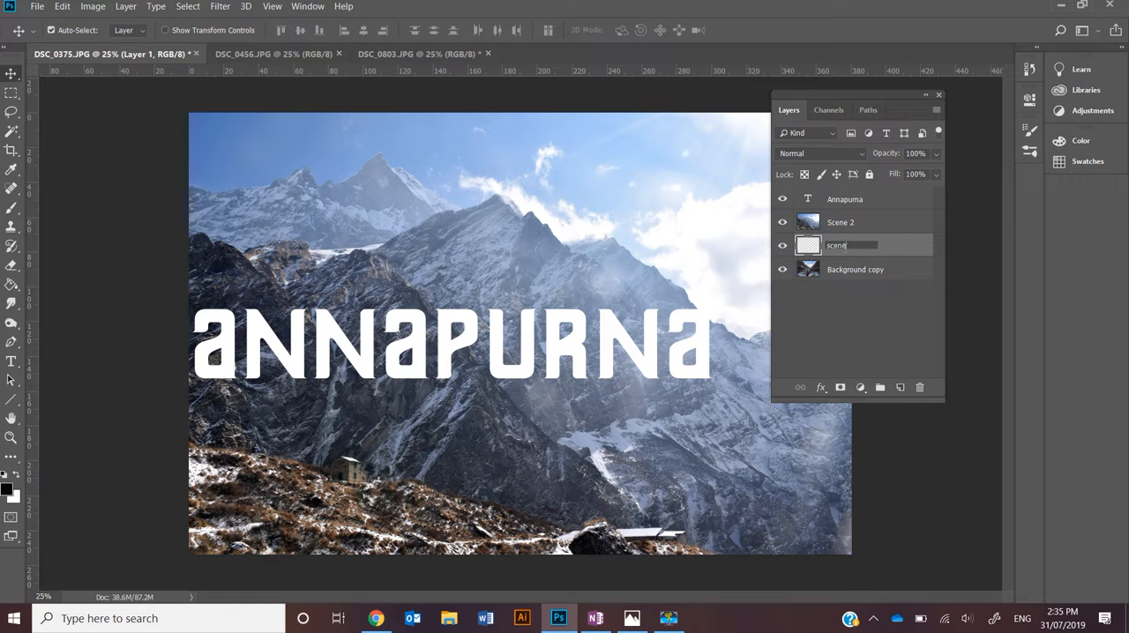
pyautogui.write(' 2')
pyautogui.press('Return')
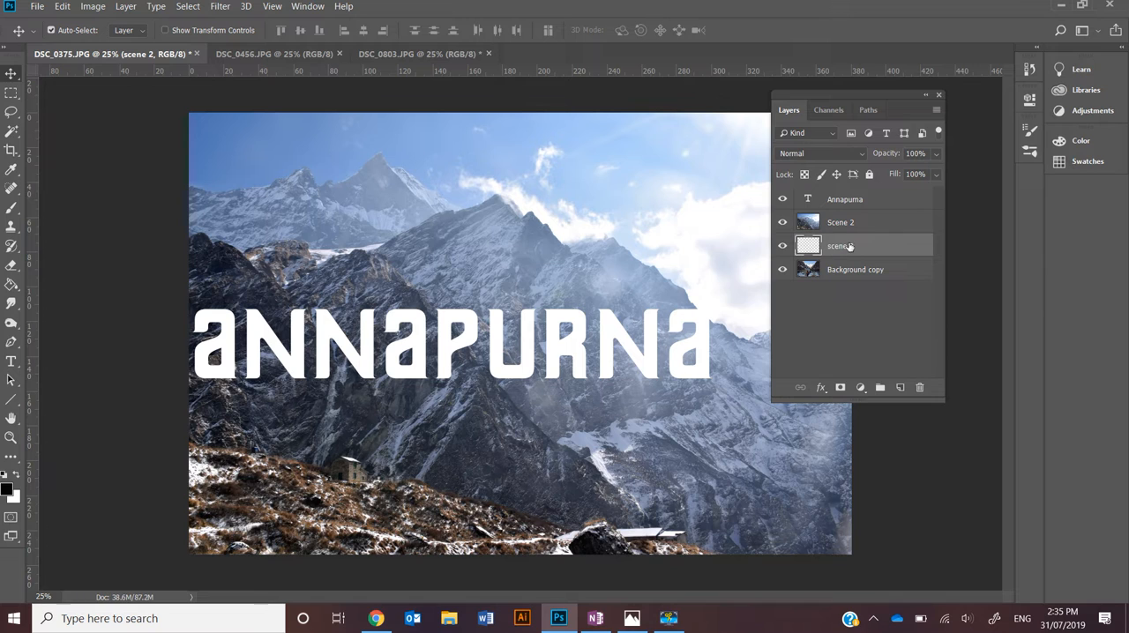
# Delete the empty scene 2 layer above Background copy
pyautogui.click(918, 387)
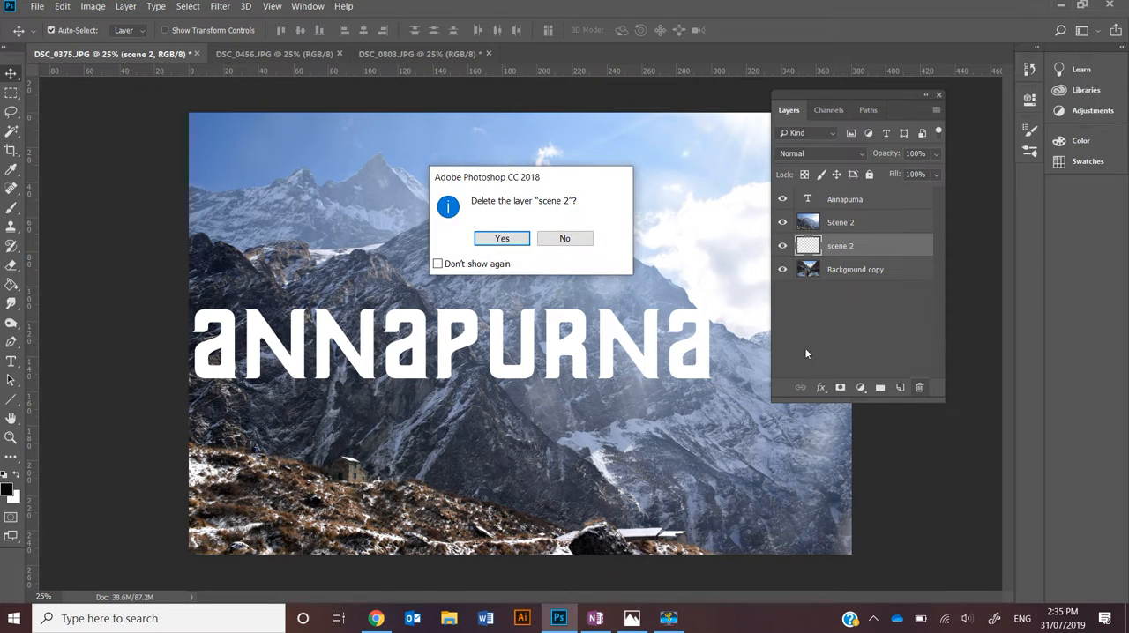
pyautogui.click(523, 236)
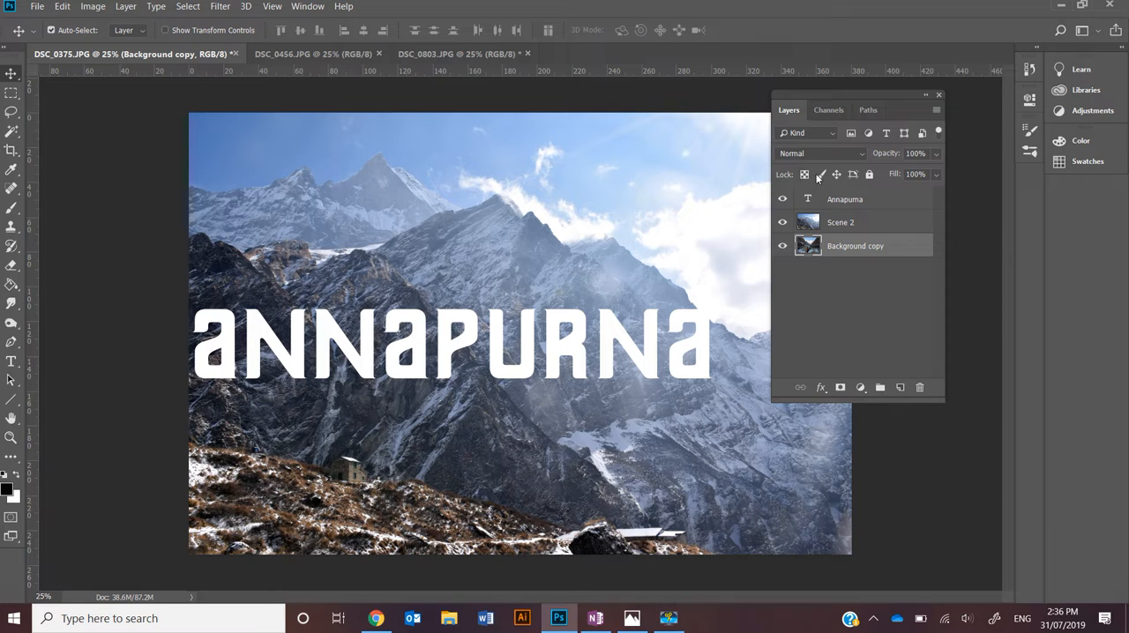
# Fully lock the Background copy layer, unlock it again, and make Scene 2 the active layer
pyautogui.click(869, 174)
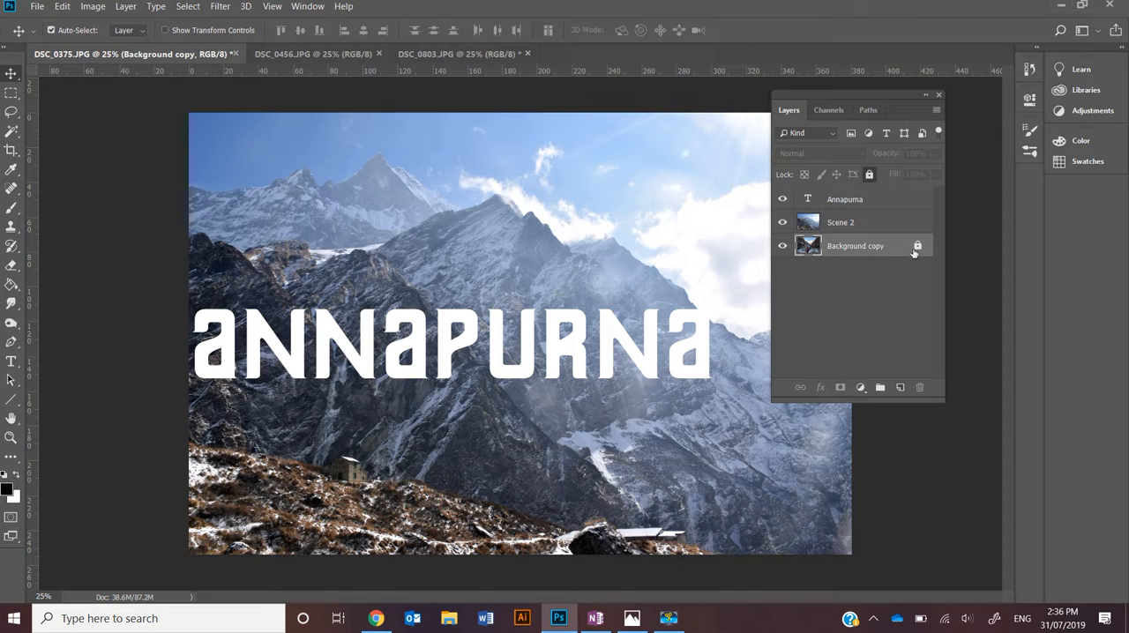
pyautogui.click(917, 247)
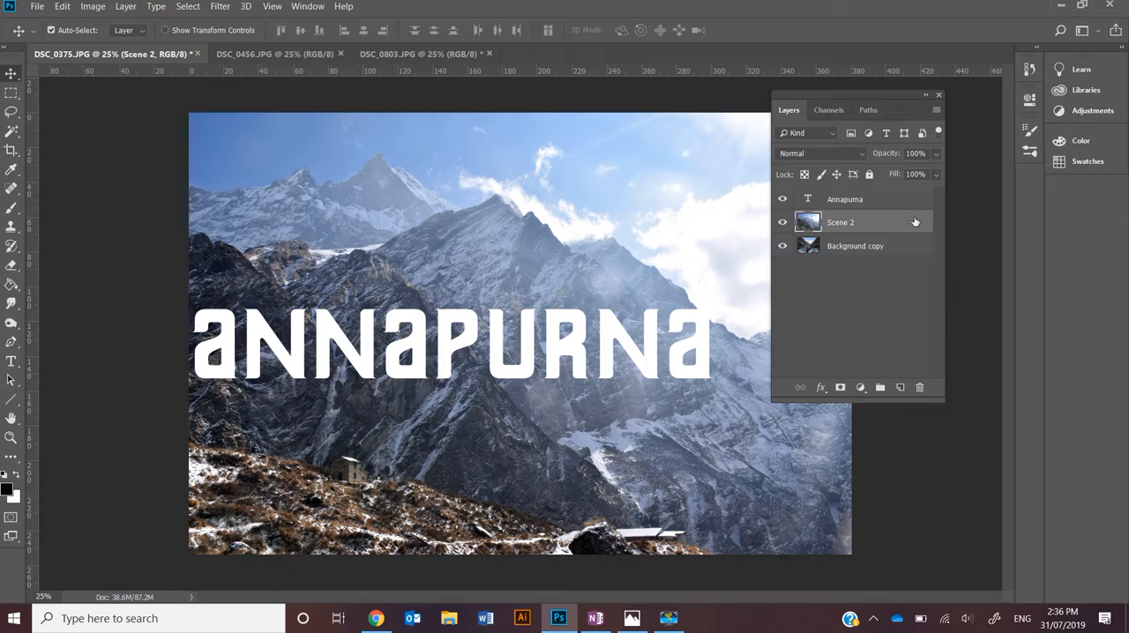
pyautogui.click(915, 223)
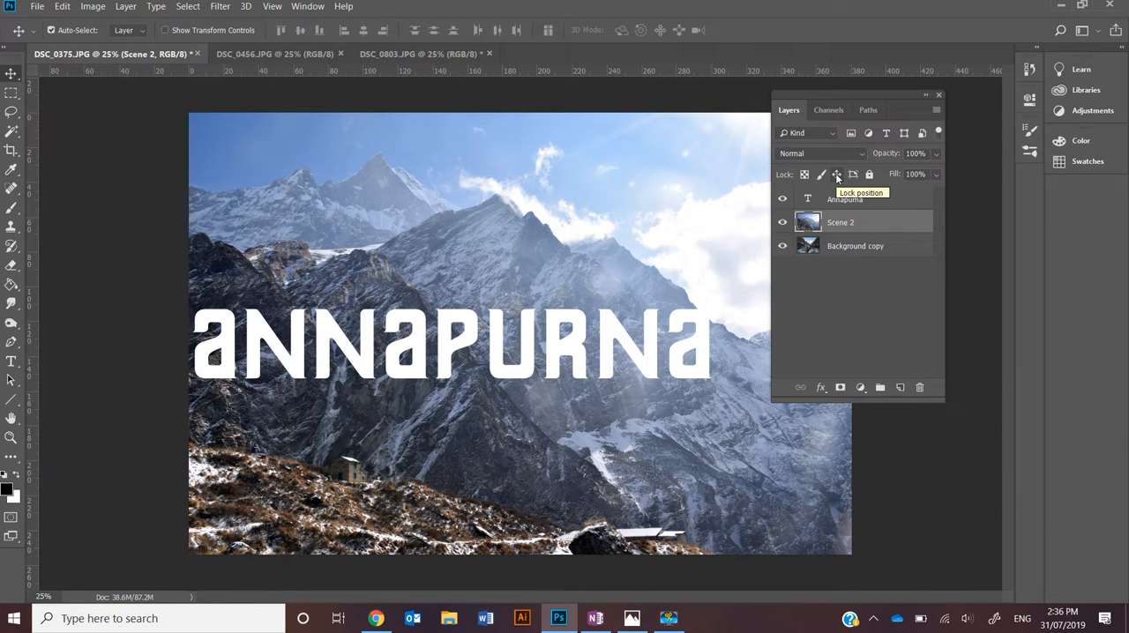
# Hide the Annapurna text and set Scene 2's blend mode to Multiply, comparing the image with and without Scene 2
pyautogui.click(782, 201)
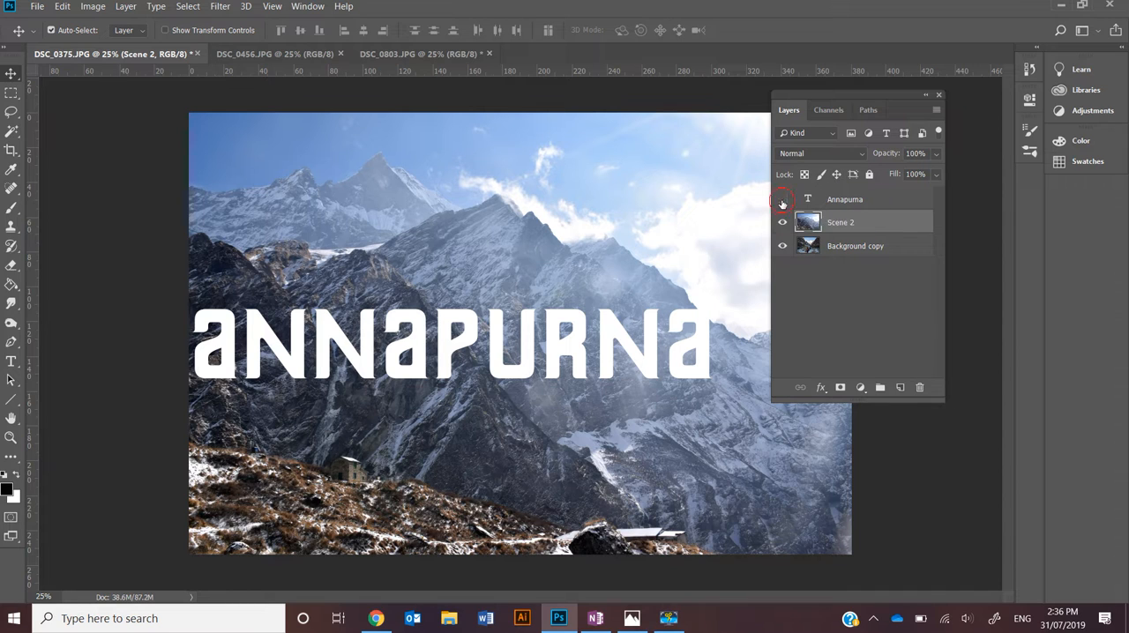
pyautogui.click(861, 157)
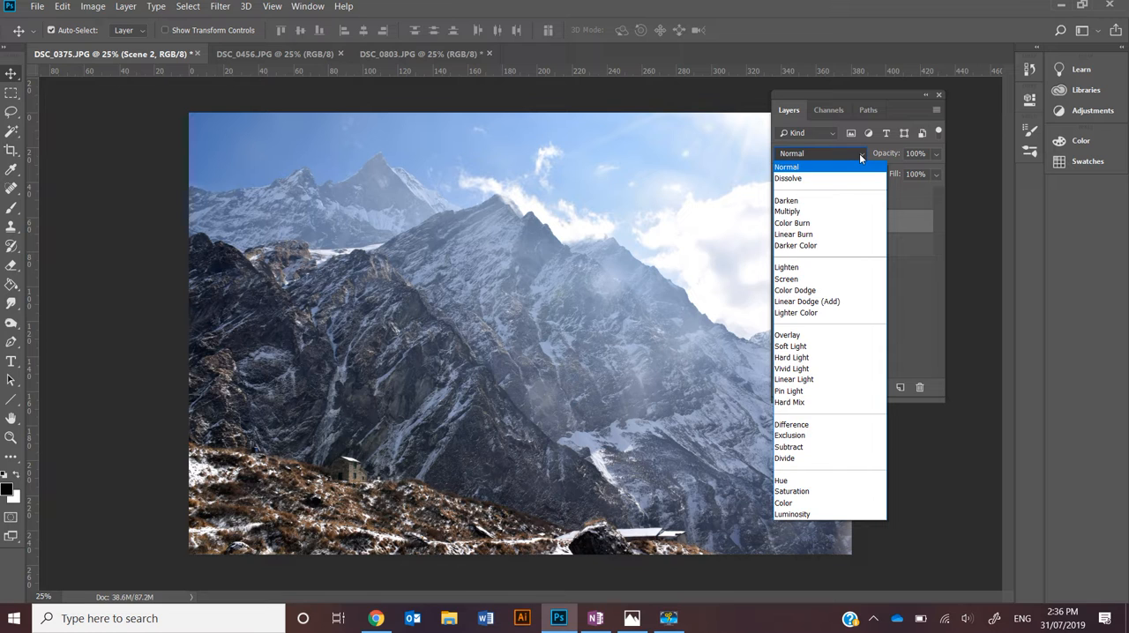
pyautogui.click(793, 212)
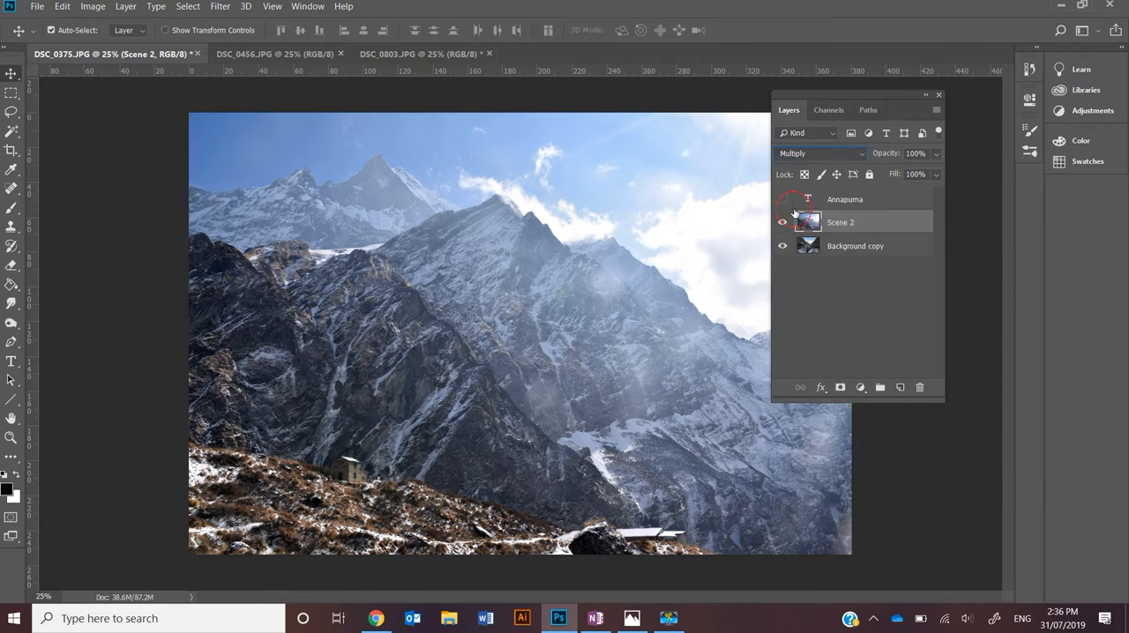
pyautogui.click(783, 223)
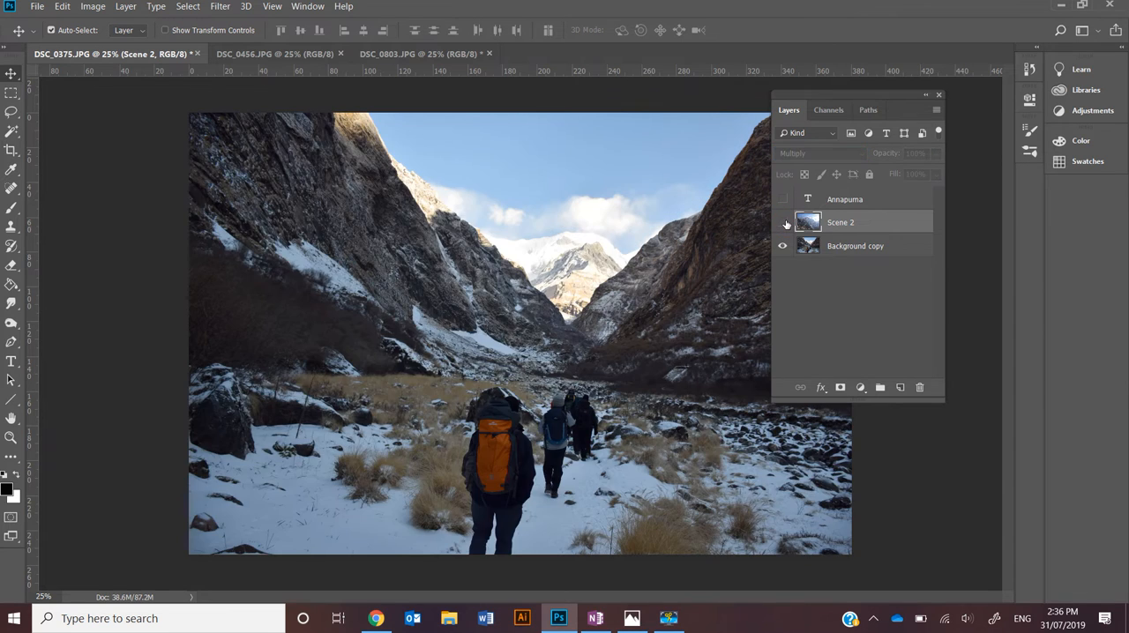
pyautogui.click(782, 222)
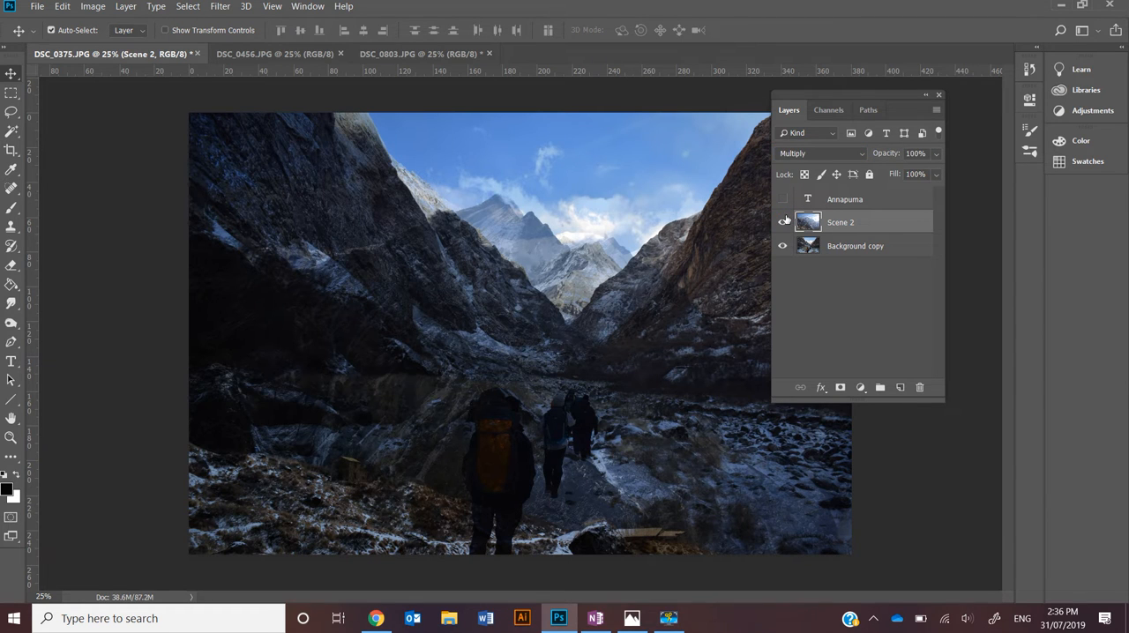
# Return the Scene 2 layer's blend mode to Normal
pyautogui.click(832, 155)
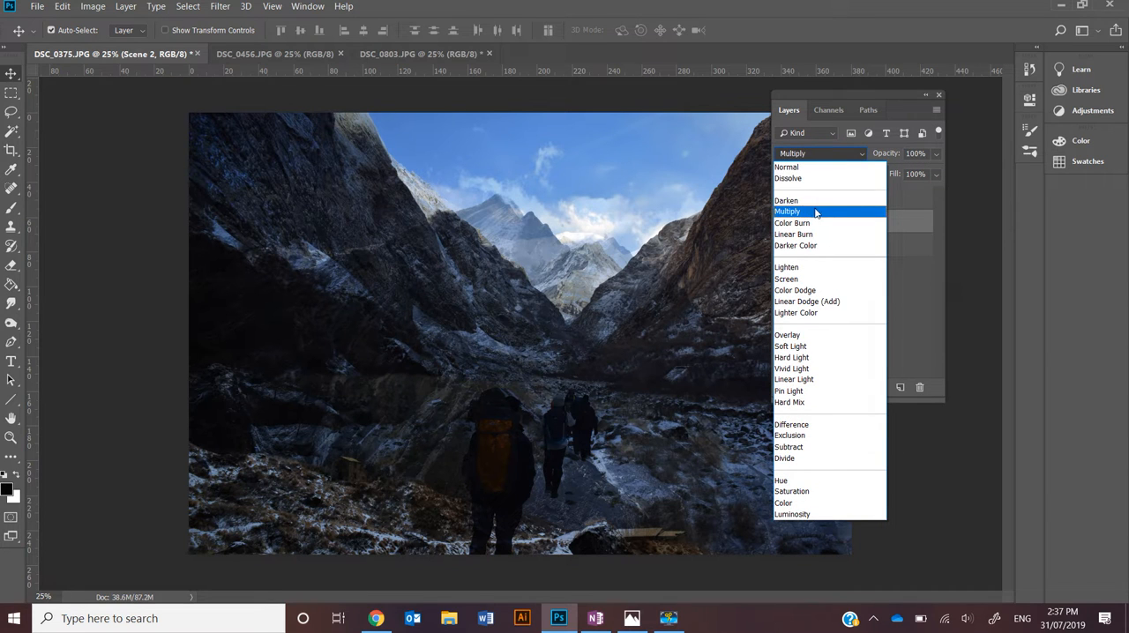
pyautogui.click(915, 273)
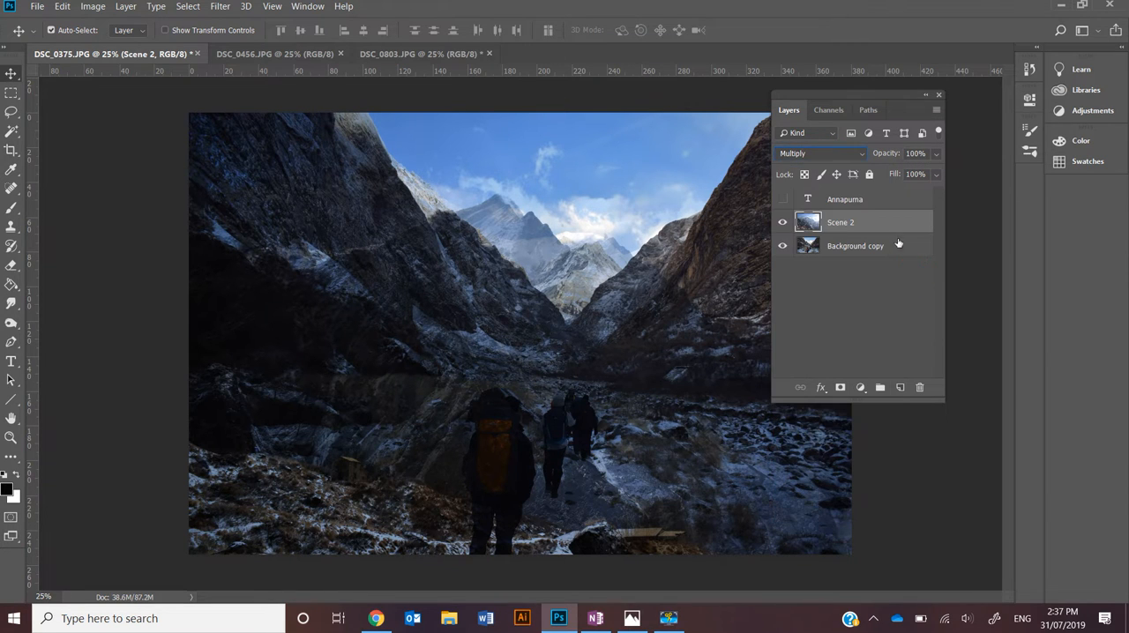
pyautogui.click(866, 155)
pyautogui.click(868, 165)
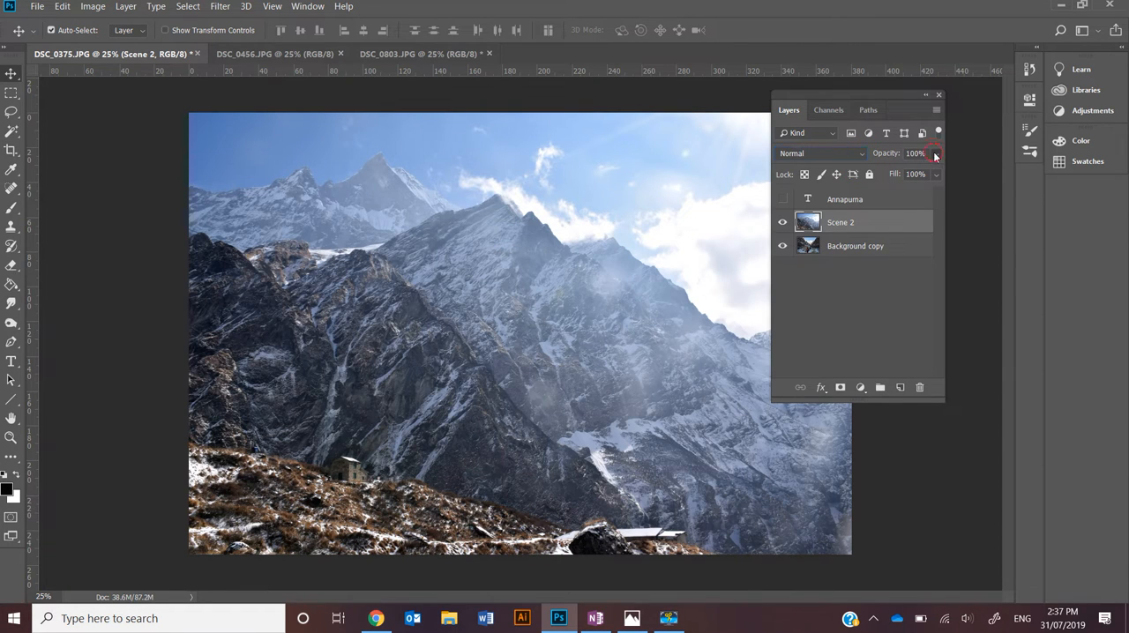
# Lower the Scene 2 layer's opacity to reveal the hikers photo beneath, then restore it to 100%
pyautogui.click(935, 156)
pyautogui.moveTo(915, 168)
pyautogui.mouseDown()
pyautogui.moveTo(876, 174)
pyautogui.moveTo(906, 177)
pyautogui.mouseUp()
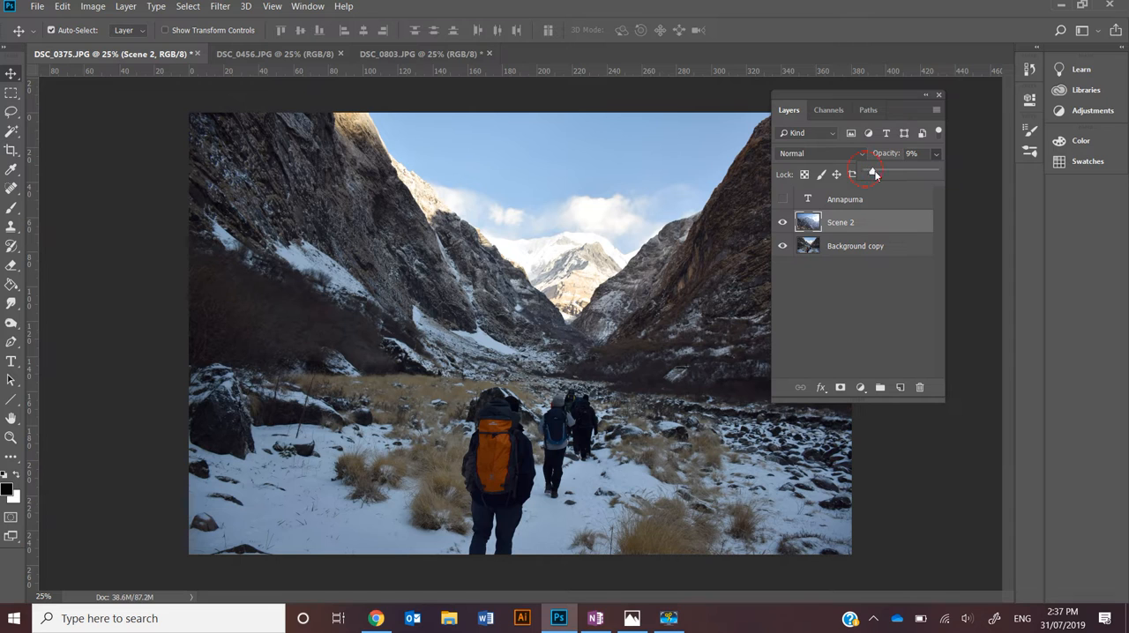
pyautogui.moveTo(866, 172); pyautogui.dragTo(950, 166)
pyautogui.click(897, 173)
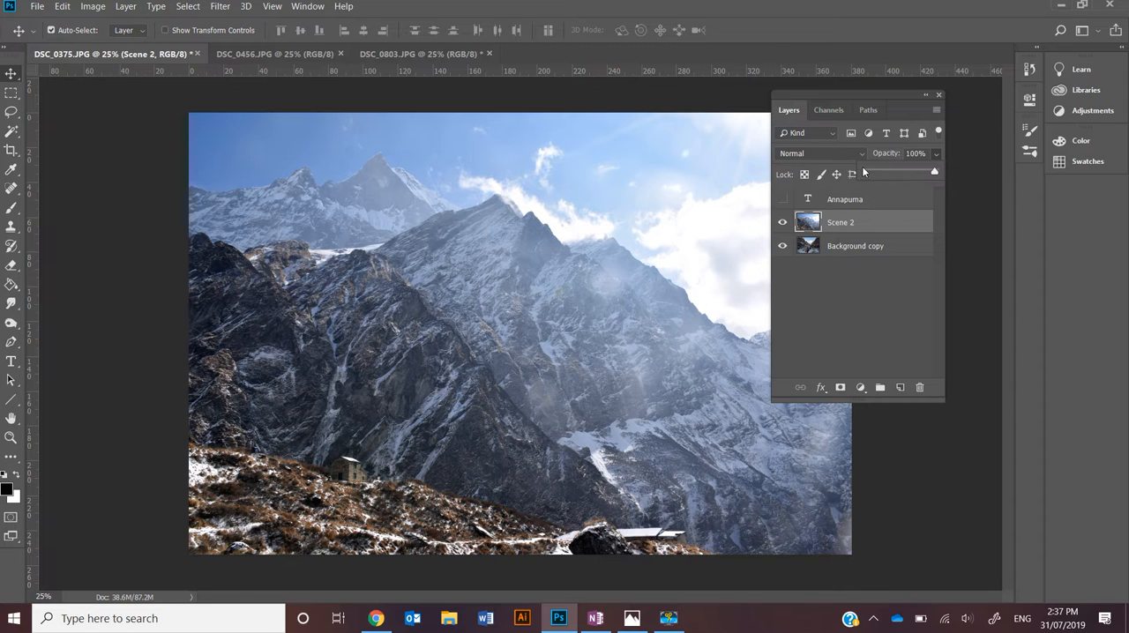
pyautogui.click(886, 287)
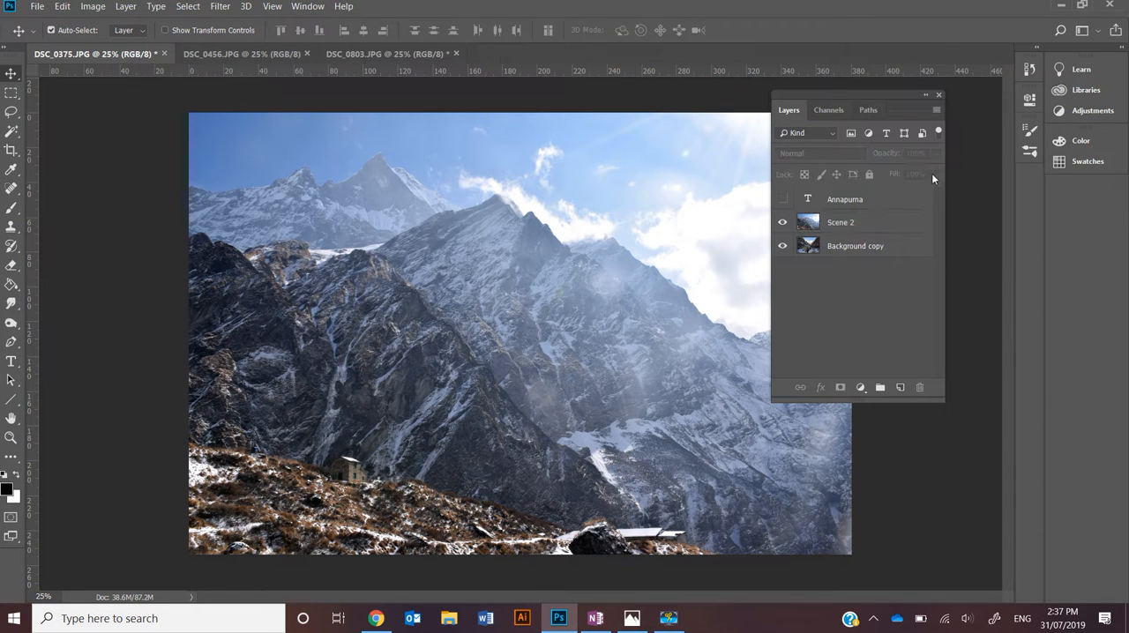
# Try adjusting the Scene 2 layer's fill and leave it at 100%
pyautogui.click(863, 224)
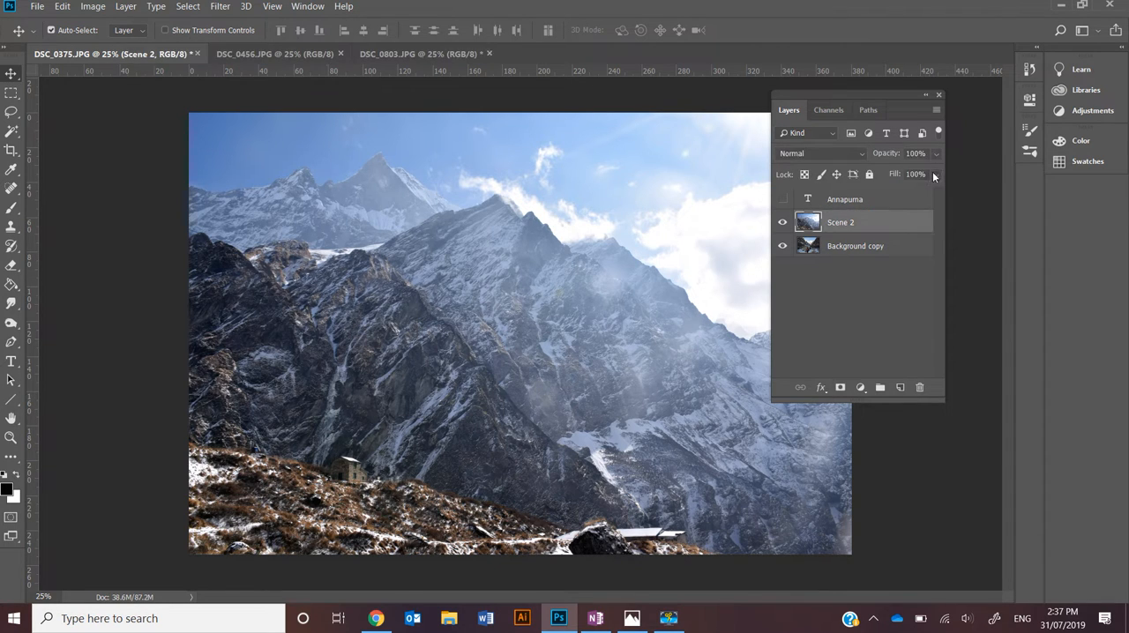
pyautogui.click(934, 175)
pyautogui.moveTo(933, 192)
pyautogui.mouseDown()
pyautogui.moveTo(878, 196)
pyautogui.moveTo(942, 190)
pyautogui.mouseUp()
pyautogui.click(922, 174)
pyautogui.click(923, 174)
# Make the Annapurna text layer visible and select it, trying its opacity and leaving it at 100%
pyautogui.click(782, 199)
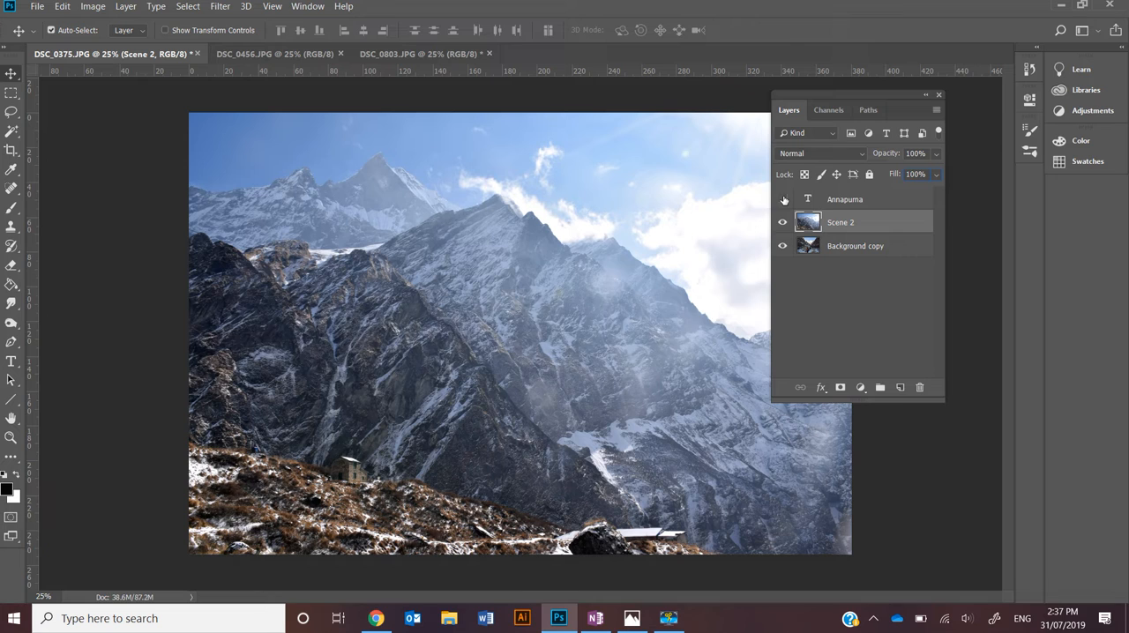
pyautogui.click(861, 202)
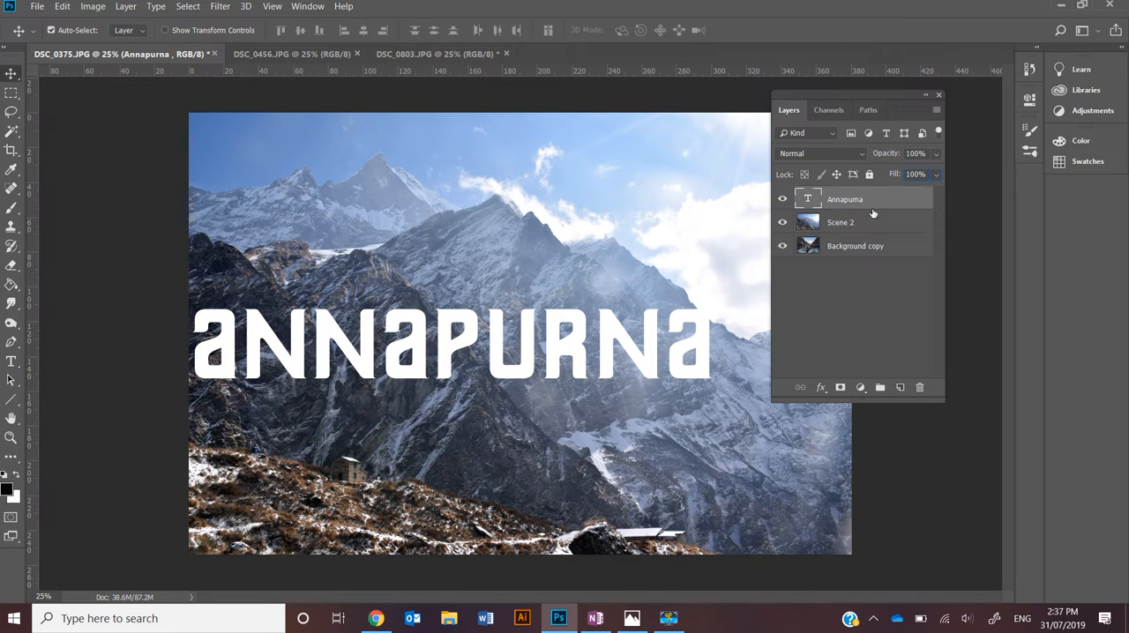
pyautogui.click(935, 155)
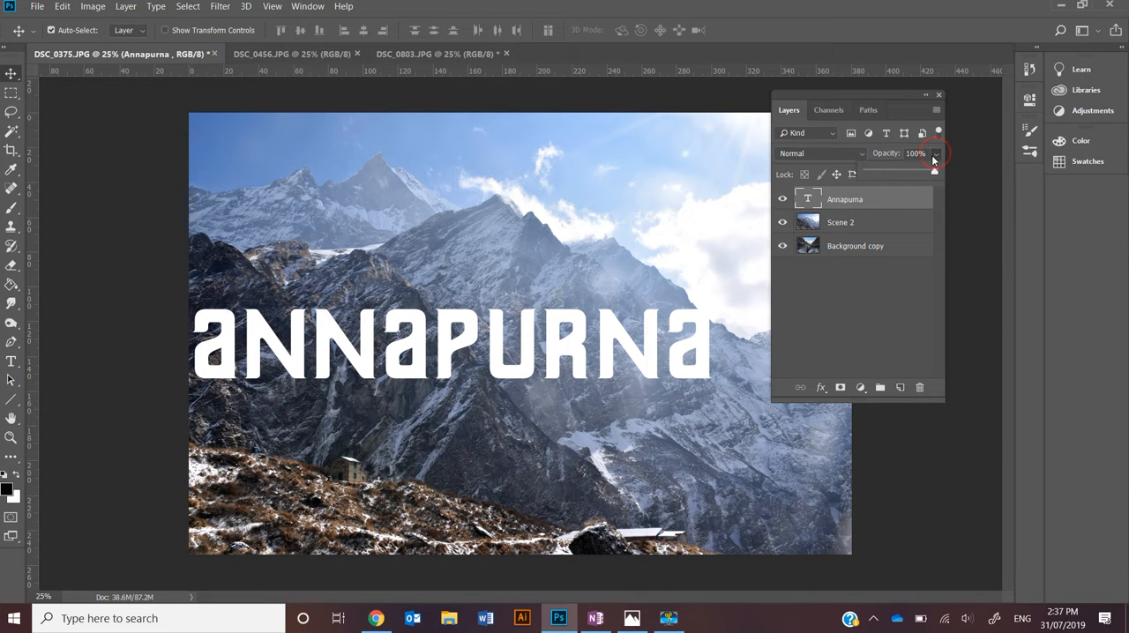
pyautogui.moveTo(934, 172)
pyautogui.mouseDown()
pyautogui.moveTo(871, 174)
pyautogui.moveTo(949, 175)
pyautogui.mouseUp()
pyautogui.click(937, 159)
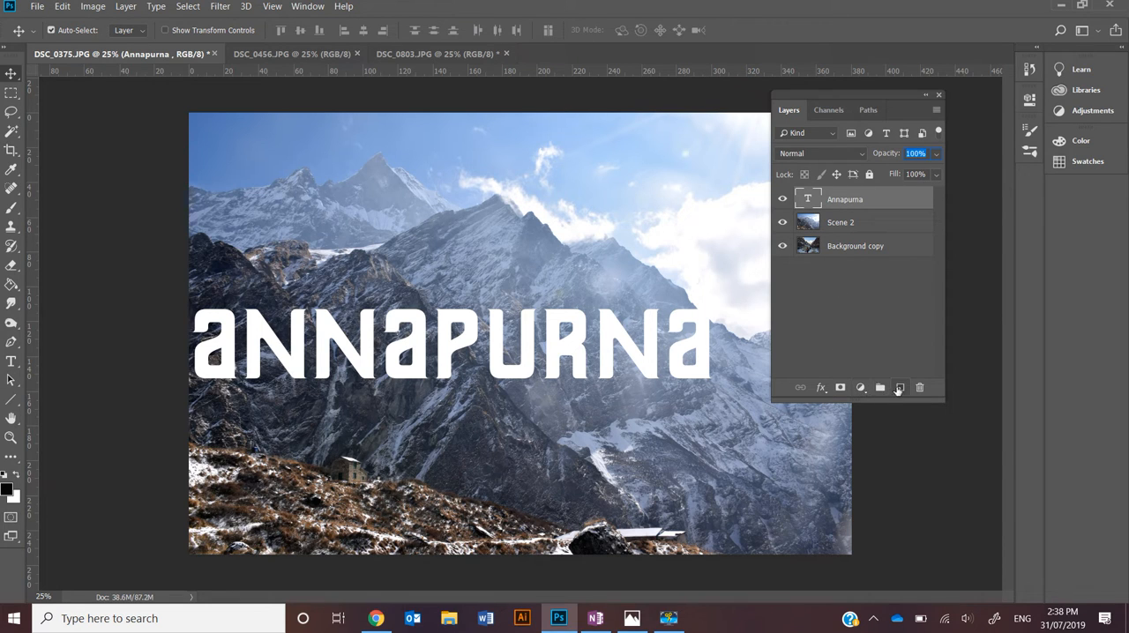
# Add a Drop Shadow effect to the Annapurna text layer
pyautogui.click(861, 388)
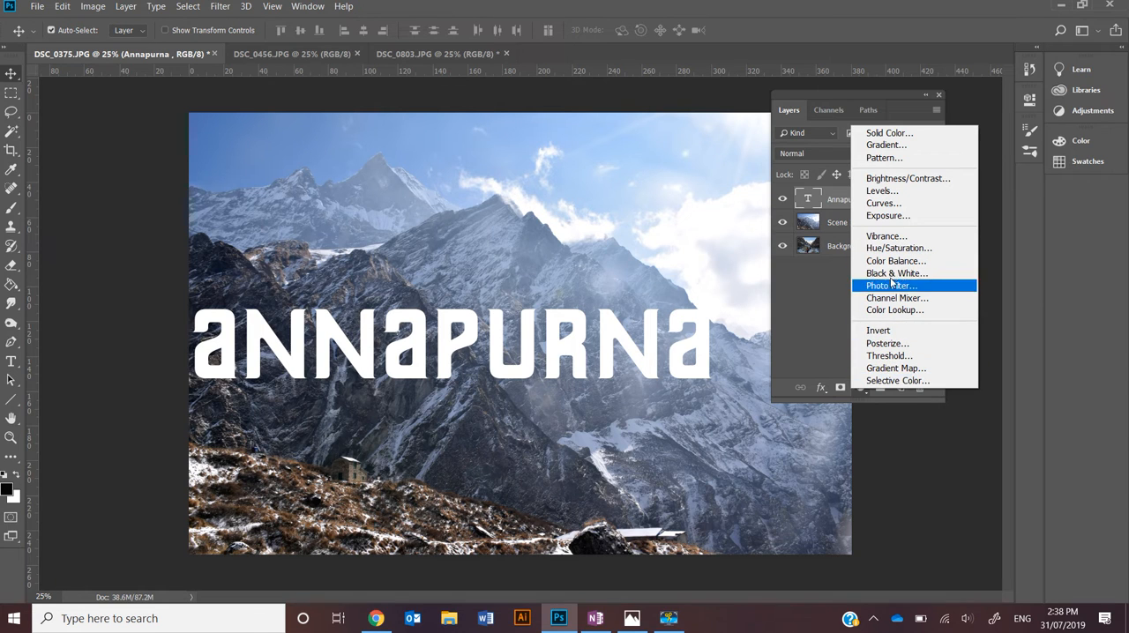
pyautogui.click(835, 344)
pyautogui.click(821, 388)
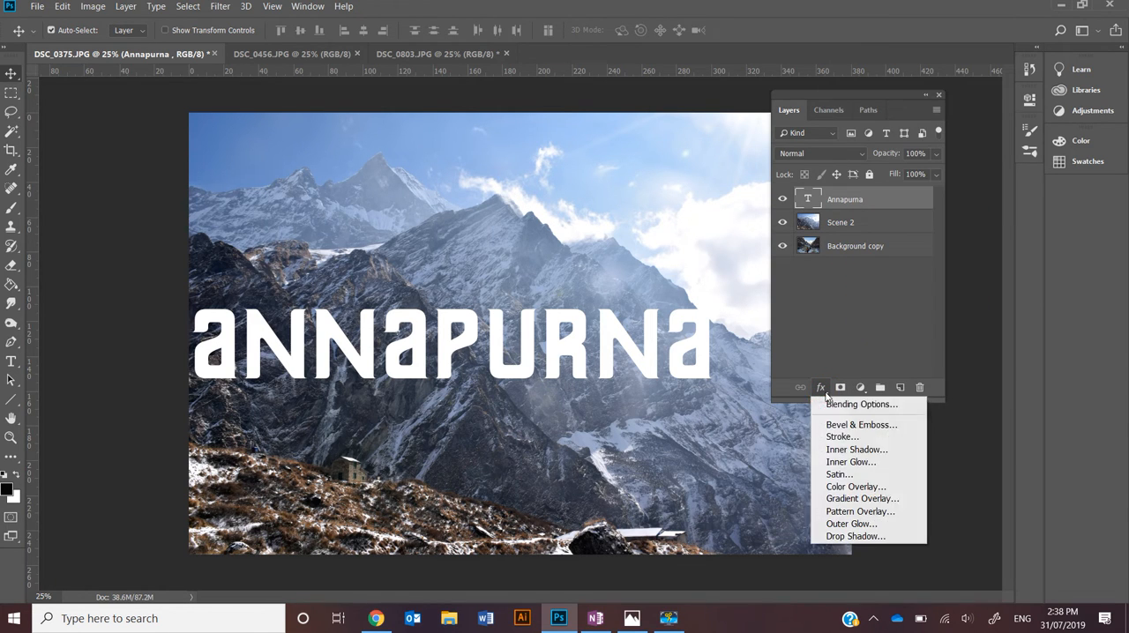
pyautogui.click(856, 537)
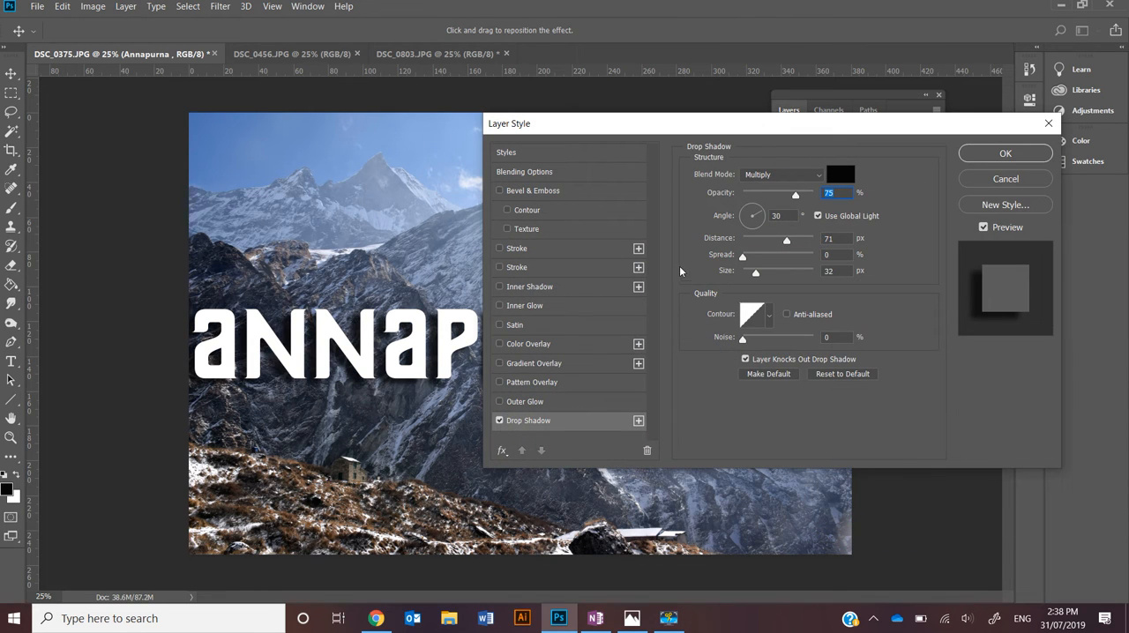
# Add a 13 px white Stroke positioned inside the Annapurna text and apply the layer style
pyautogui.moveTo(701, 124); pyautogui.dragTo(859, 128)
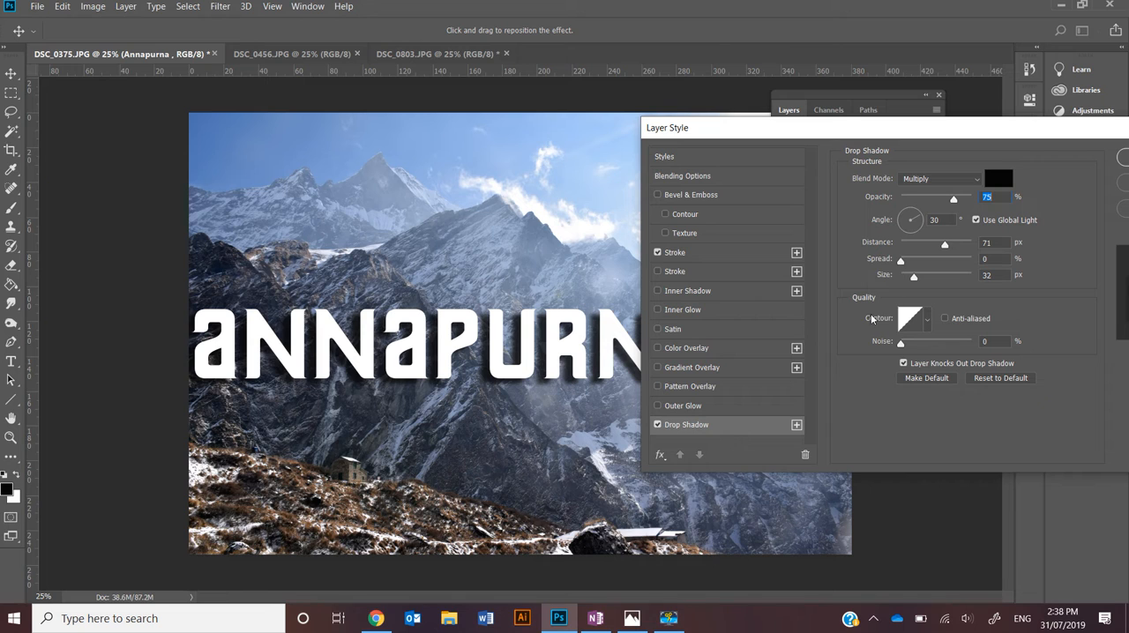
pyautogui.click(693, 255)
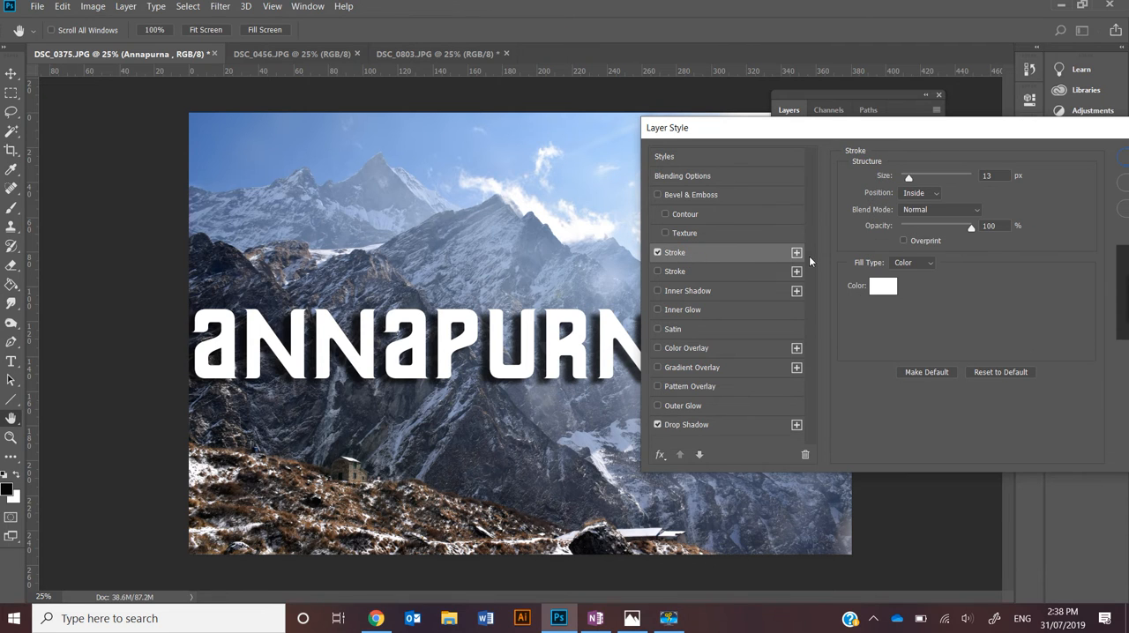
pyautogui.moveTo(915, 133); pyautogui.dragTo(729, 132)
pyautogui.click(977, 158)
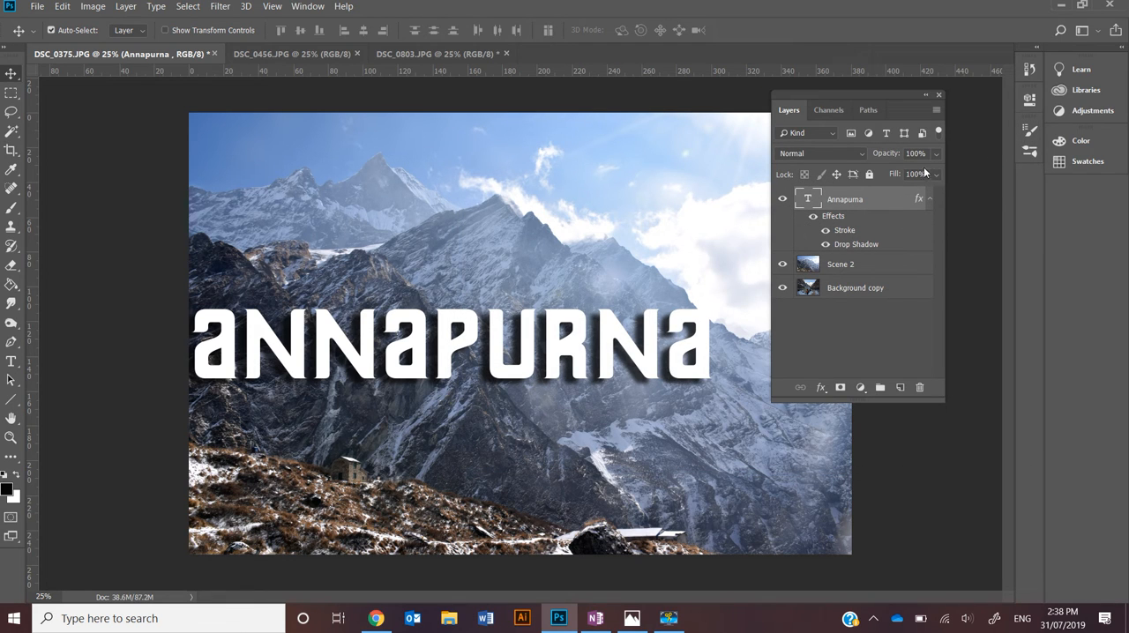
# Try lowering the Annapurna text layer's opacity and fill, returning each to 100%, and deselect the layer
pyautogui.click(936, 156)
pyautogui.moveTo(900, 179); pyautogui.dragTo(942, 175)
pyautogui.click(883, 158)
pyautogui.click(935, 176)
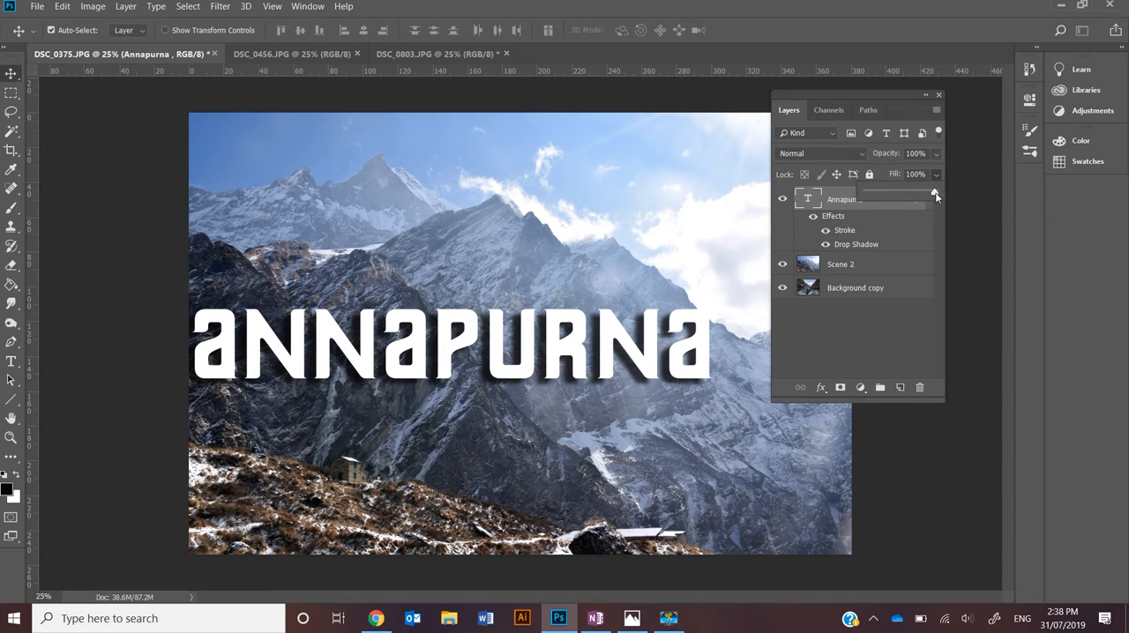
pyautogui.moveTo(937, 196)
pyautogui.mouseDown()
pyautogui.moveTo(884, 193)
pyautogui.moveTo(937, 191)
pyautogui.mouseUp()
pyautogui.click(907, 327)
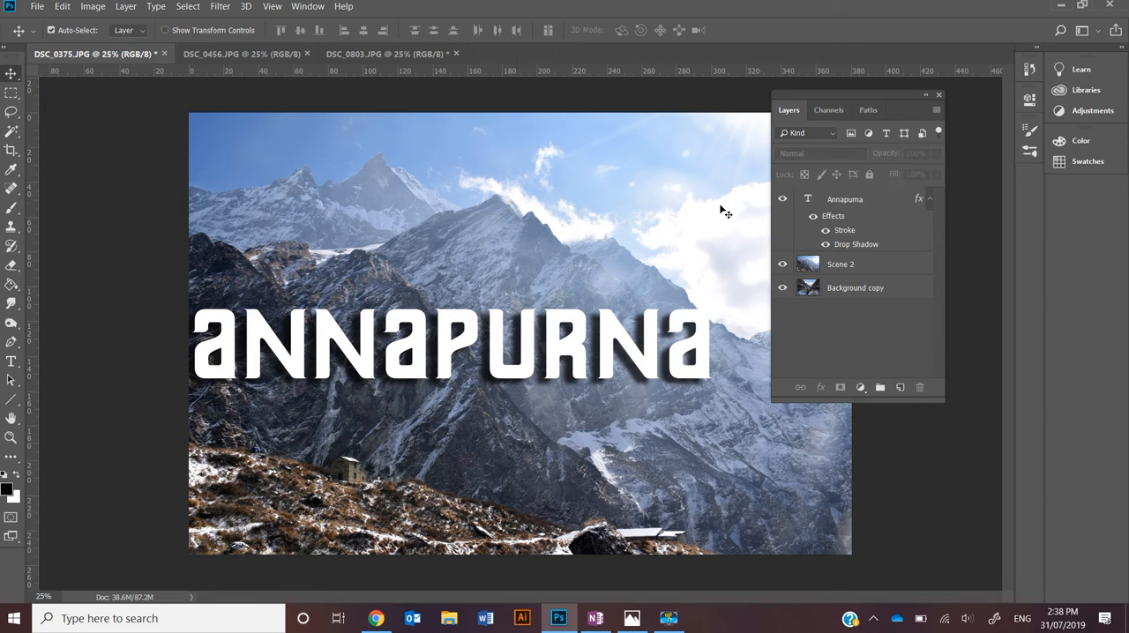
# Turn off the Move tool's Auto-Select option and select the Scene 2 layer from the layer list
pyautogui.click(924, 96)
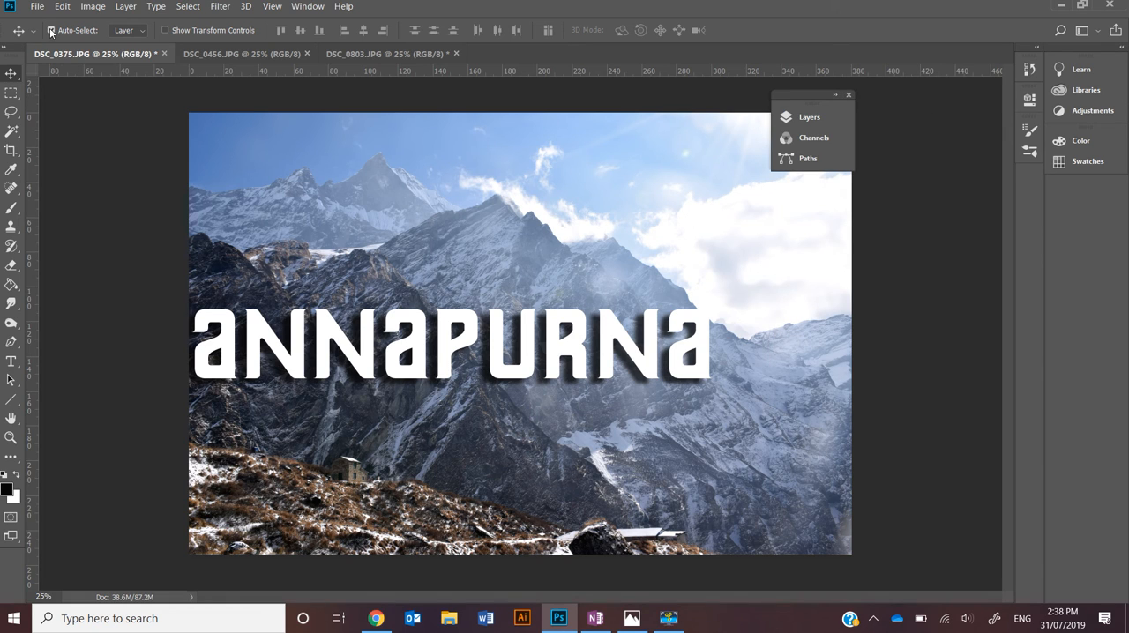
pyautogui.click(801, 116)
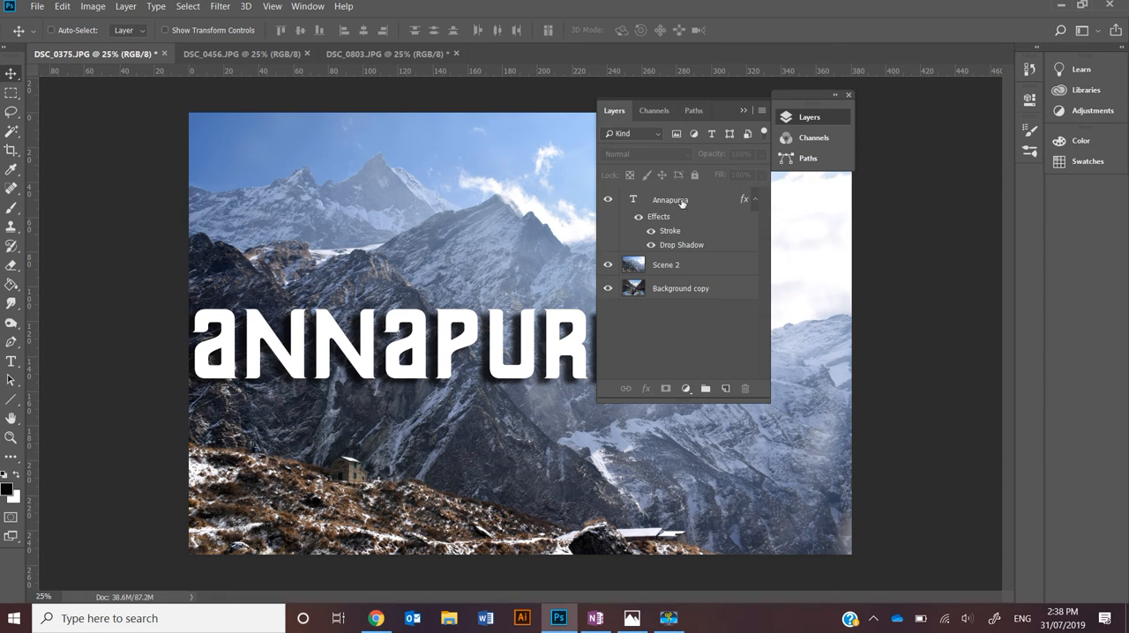
pyautogui.click(441, 305)
pyautogui.click(522, 236)
pyautogui.click(670, 266)
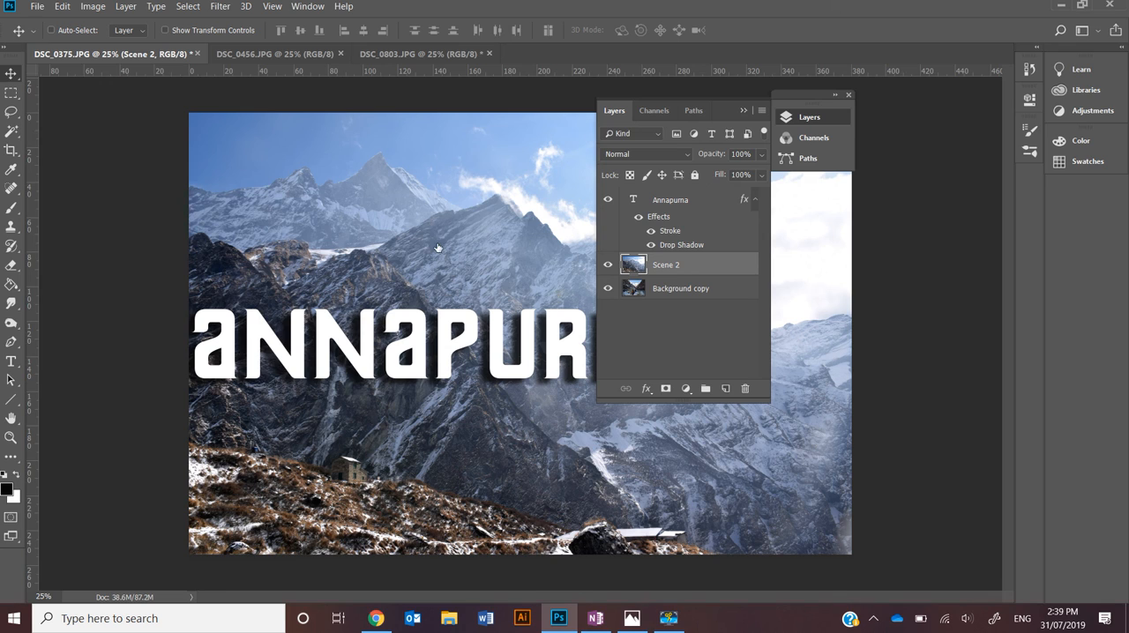
# Turn Auto-Select back on and select the Annapurna layer directly from its text in the image
pyautogui.click(50, 30)
pyautogui.click(256, 332)
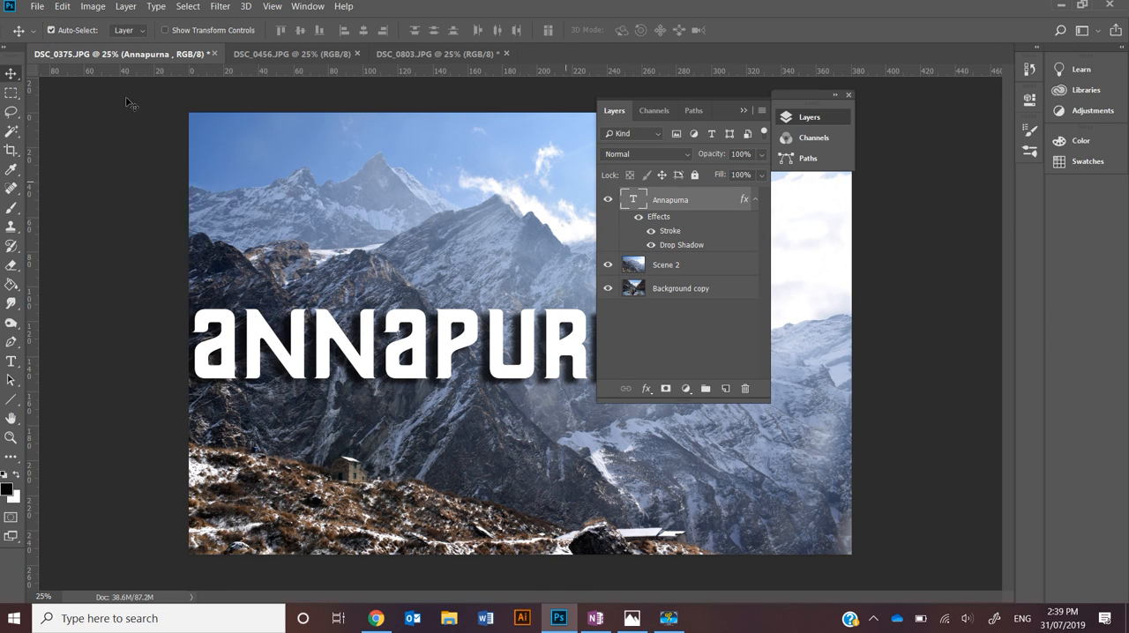